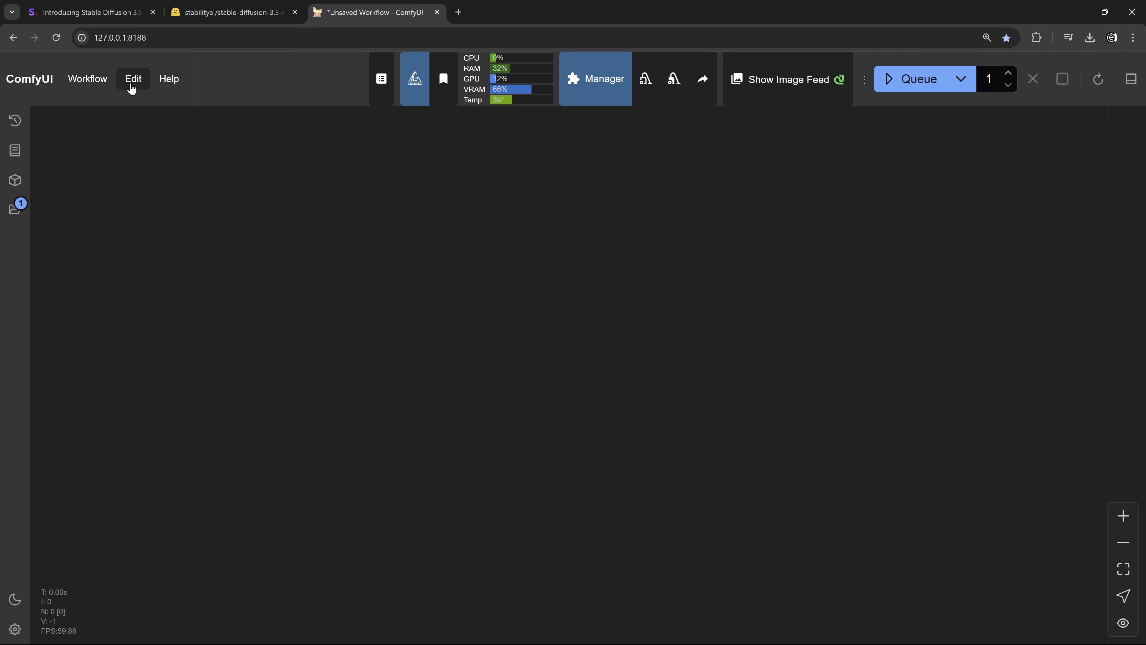
Step: Open the workflow file SD3.5M_example_workflow.json from the SD35 folder
left_click(87, 78)
left_click(96, 136)
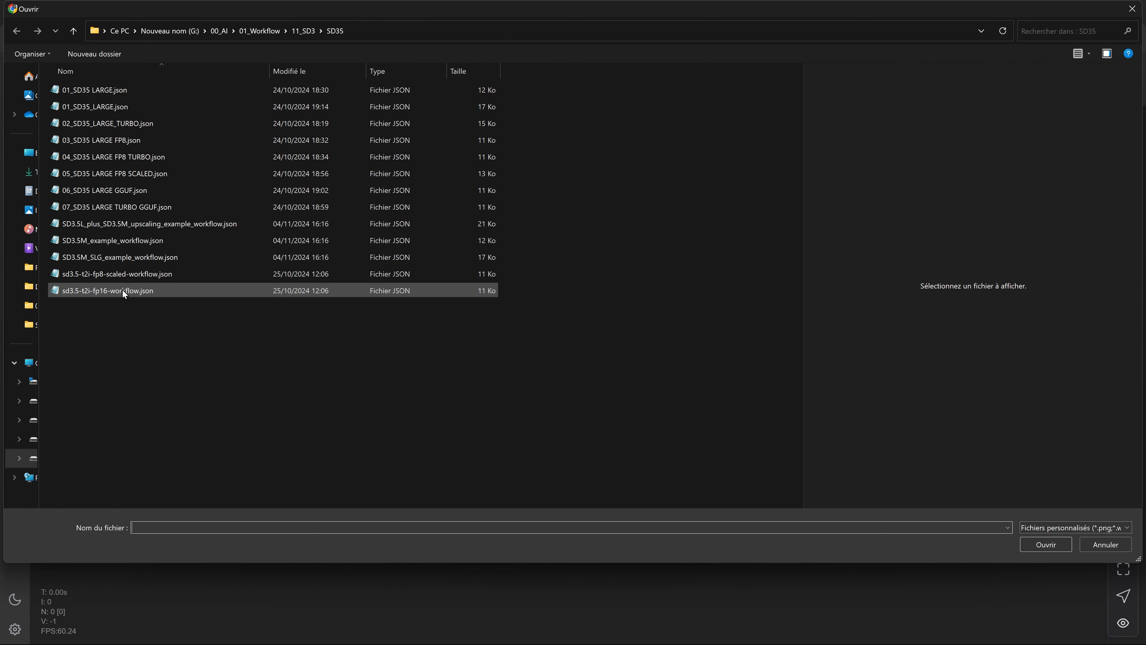
double_click(103, 241)
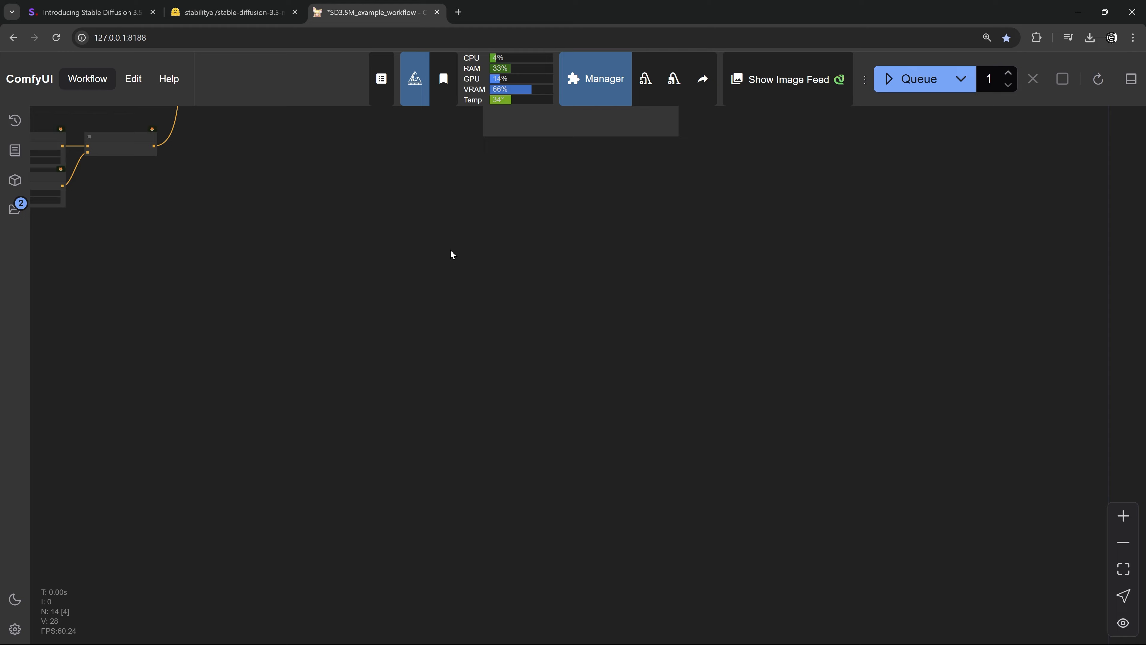
Step: Load the SD3\sd3_medium.safetensors checkpoint and choose SD3\clip_g, SD3\clip_l and SD3\t5xxl_fp16 safetensors as the three CLIP models in TripleCLIPLoader
left_click_drag(332, 202, 947, 451)
scroll(702, 392, "down", 3)
scroll(522, 325, "up", 5)
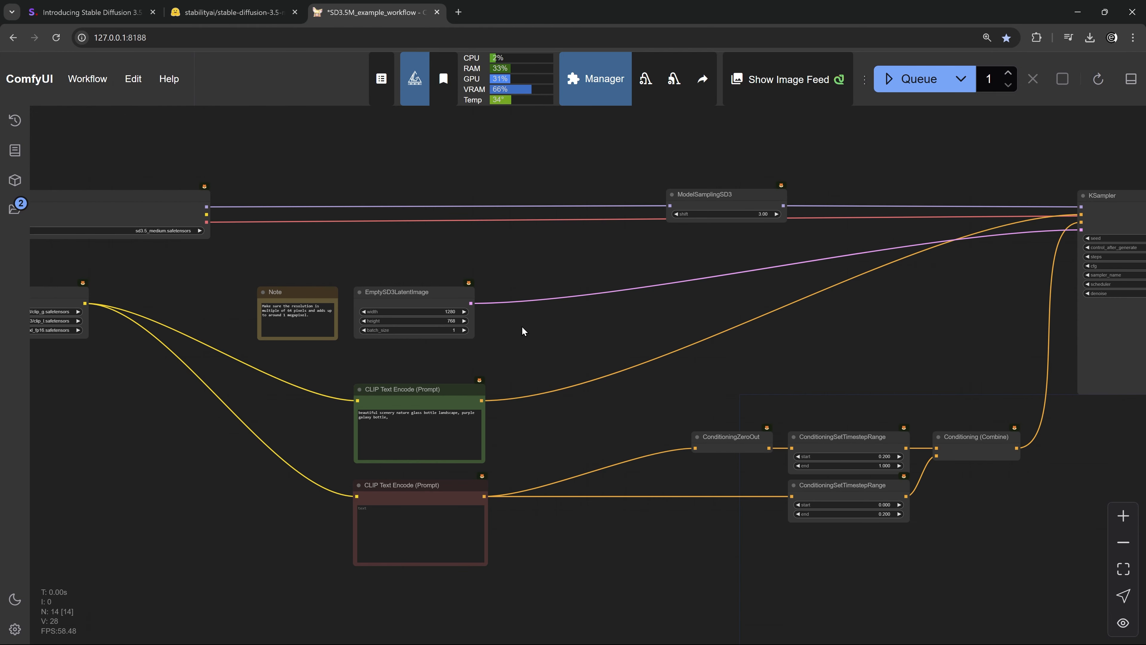
left_click_drag(522, 326, 759, 349)
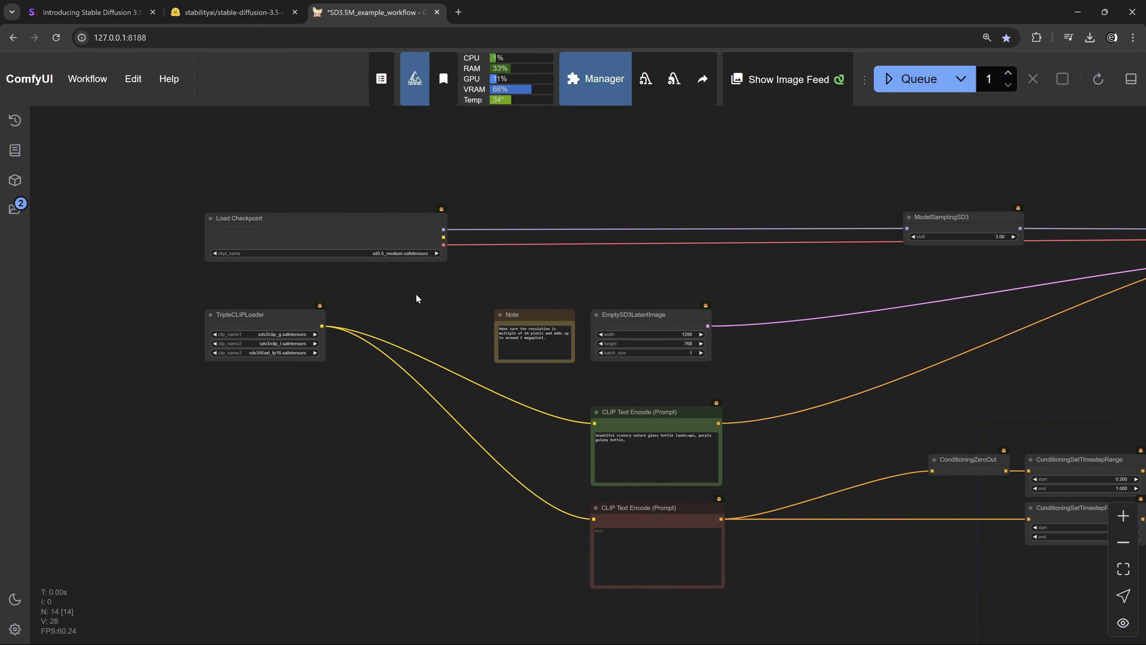
scroll(390, 279, "up", 5)
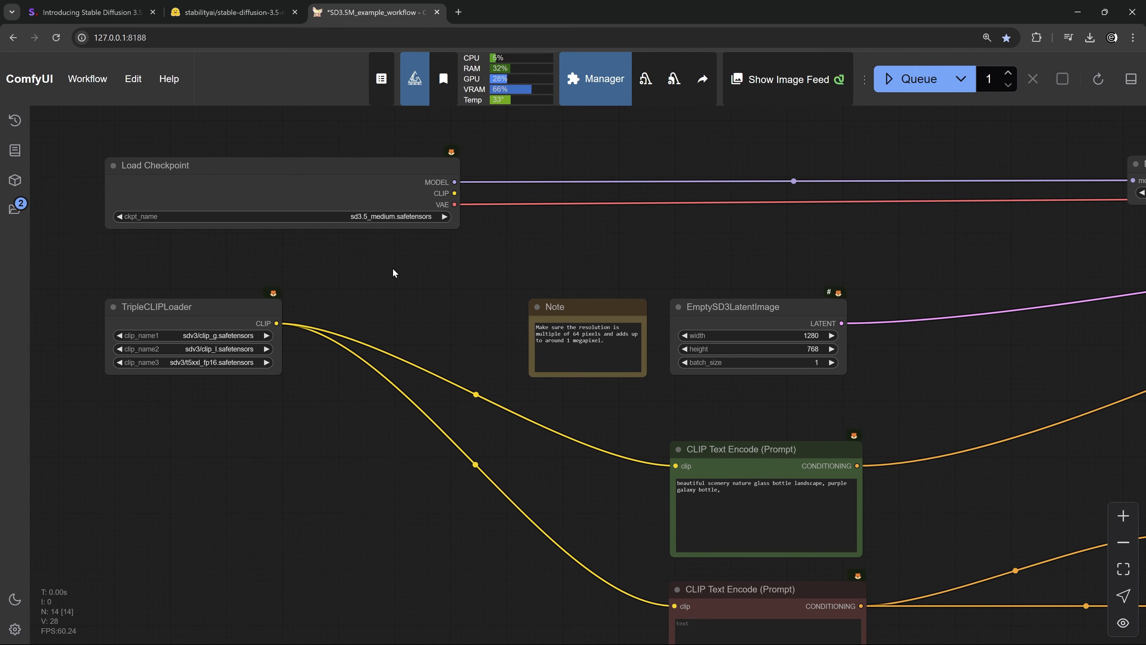
left_click_drag(392, 387, 641, 308)
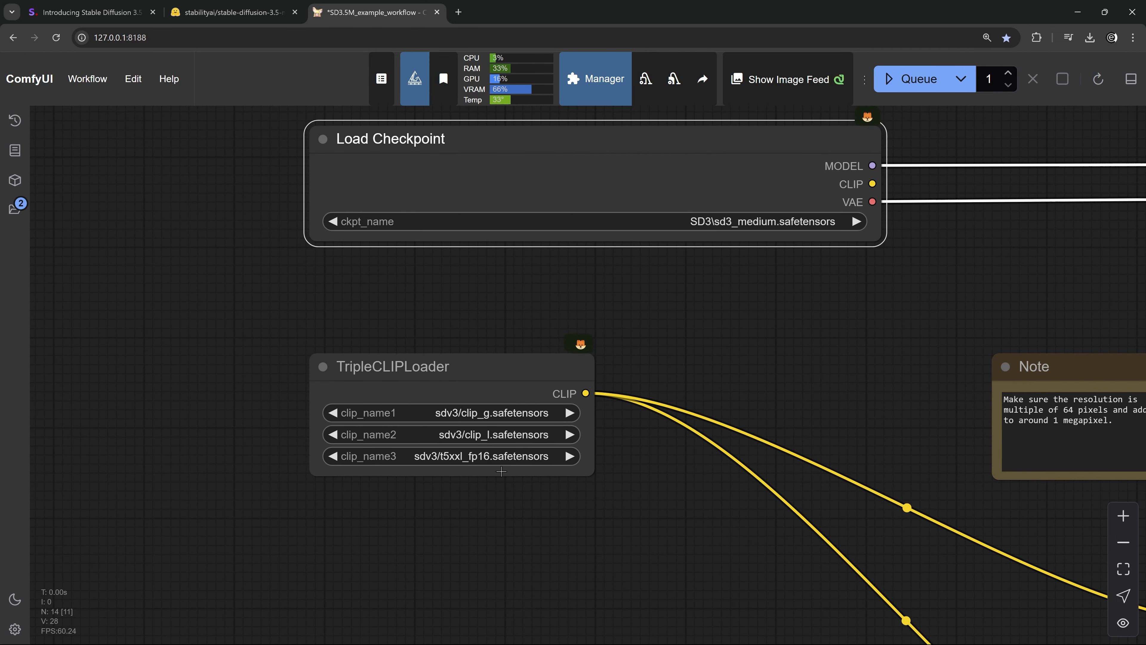
left_click(483, 413)
left_click(485, 451)
left_click(472, 434)
left_click(482, 492)
left_click(478, 456)
left_click(487, 586)
Step: Set the width of the EmptySD3LatentImage node to 1440
scroll(668, 407, "down", 3)
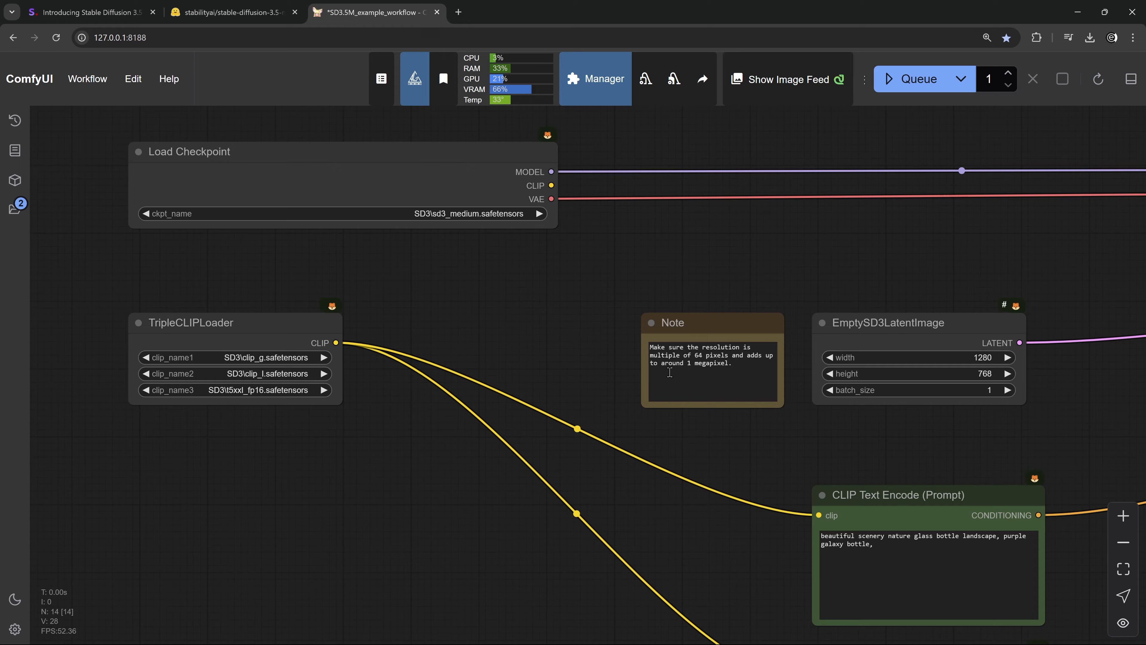
left_click_drag(766, 424, 556, 428)
scroll(650, 433, "up", 5)
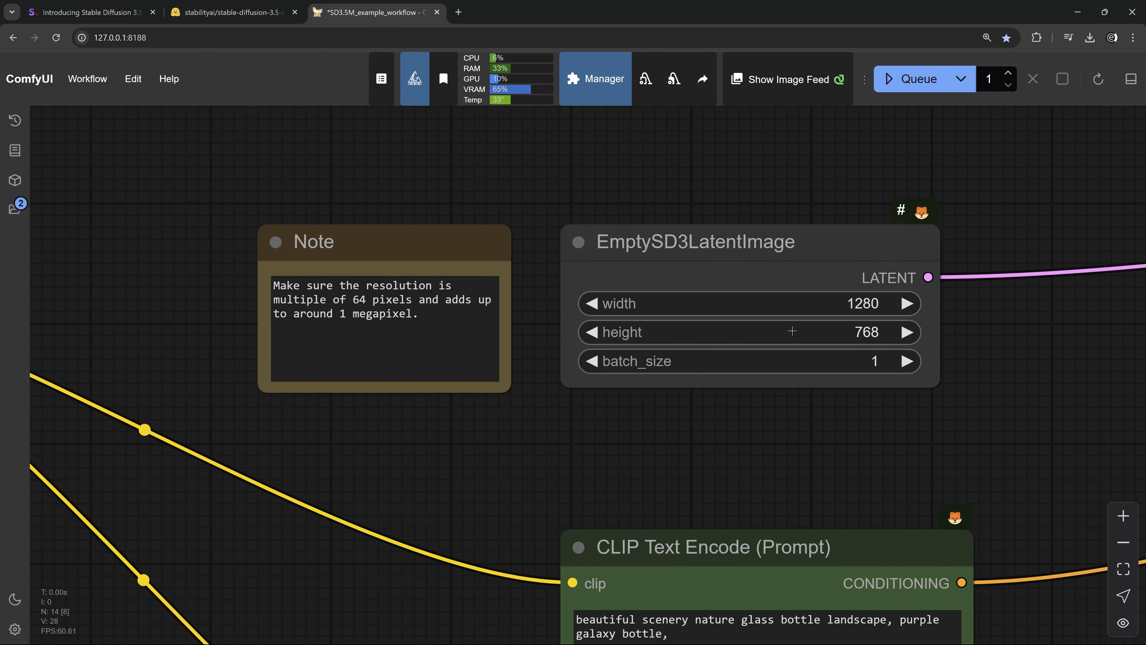
left_click_drag(1012, 341, 776, 347)
left_click(612, 308)
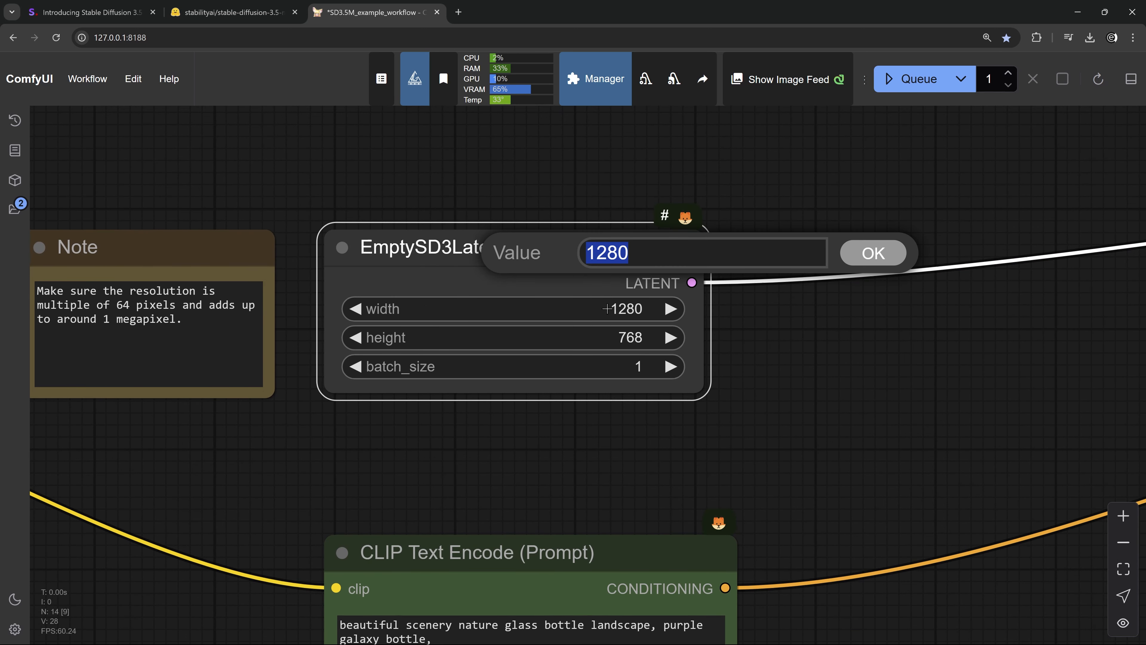
type("1440")
key("Return")
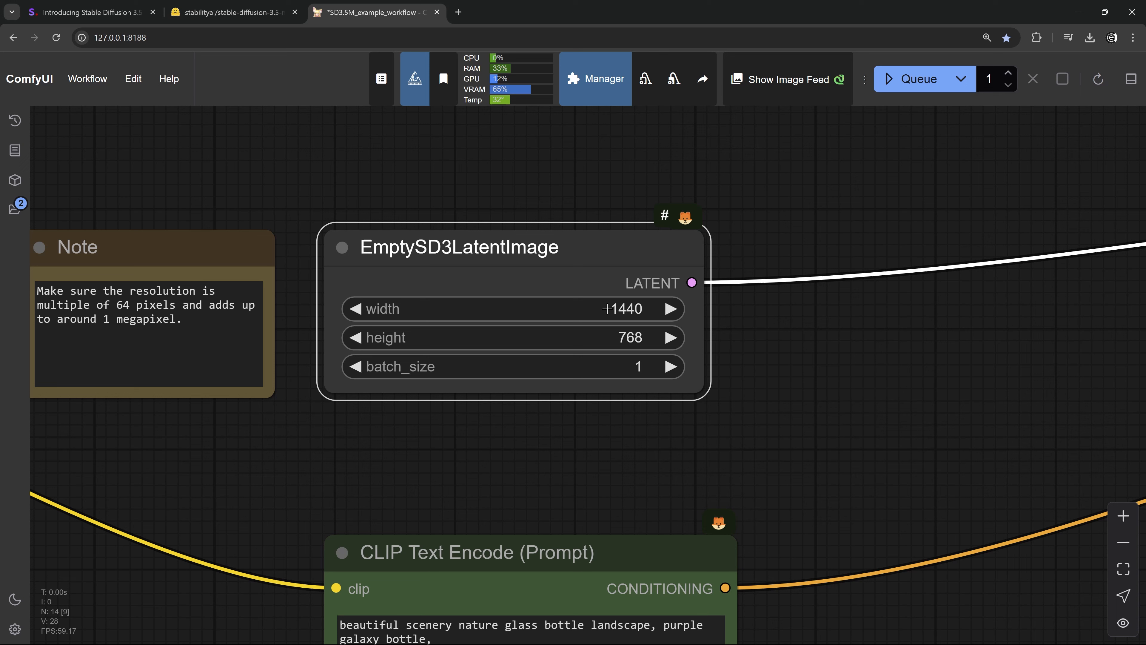
Step: Set the height of the EmptySD3LatentImage node to 1440 and deselect the node
left_click(628, 338)
type("1140")
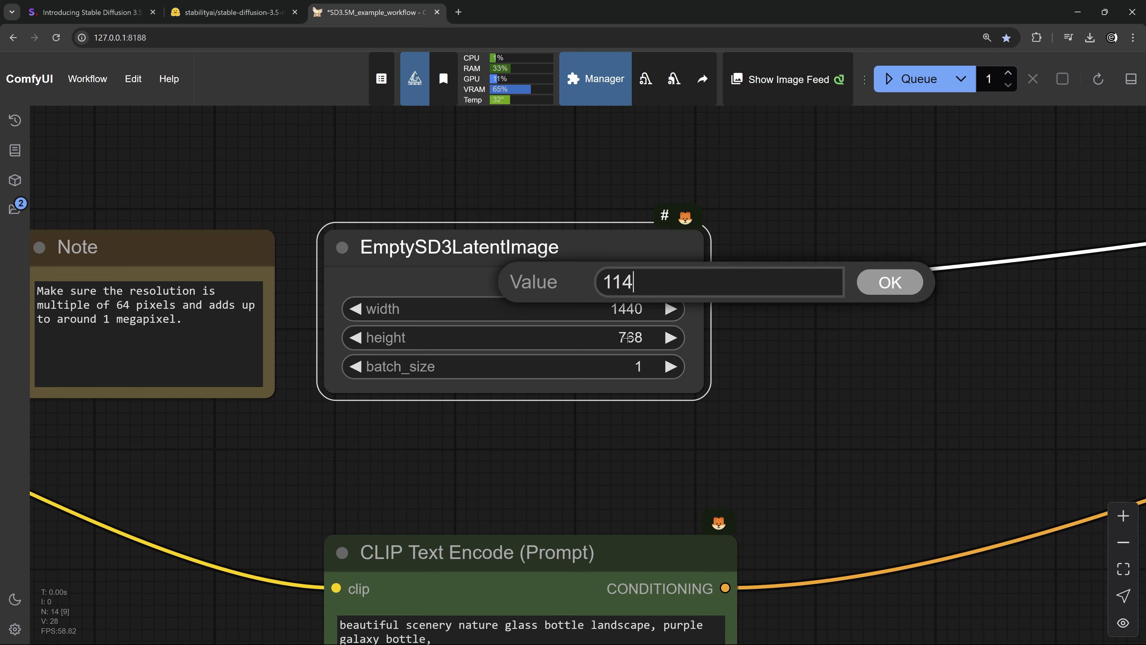
key("Return")
left_click(634, 336)
type("1440")
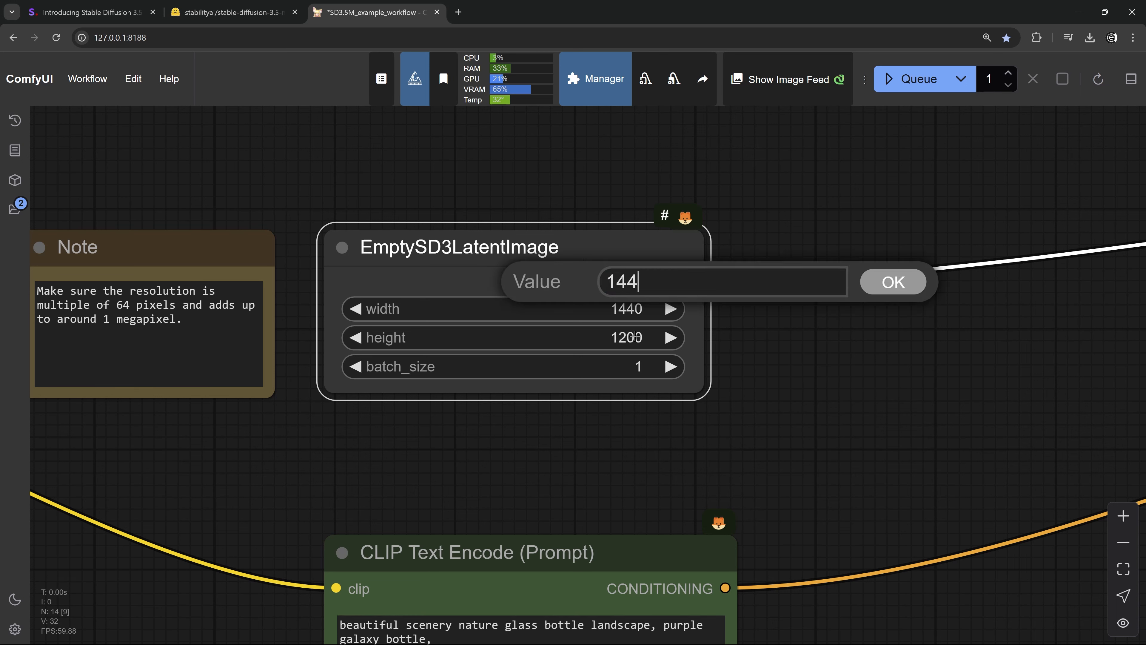
key("Return")
left_click(738, 346)
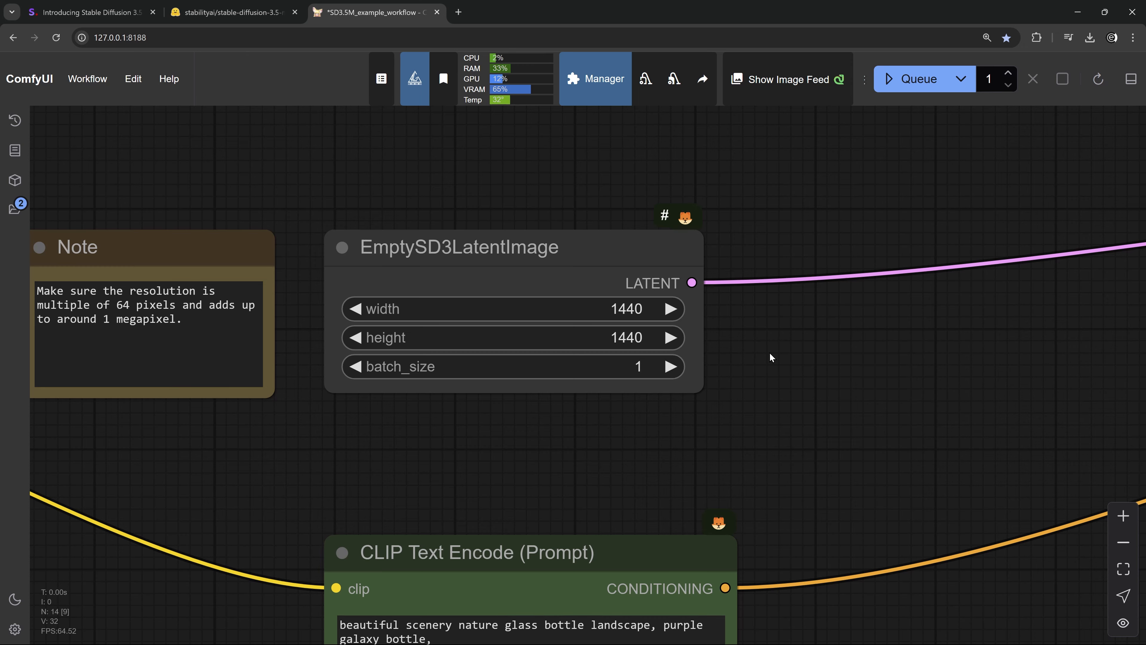
Step: Remove the extra space before "as seen from the surveillance camera" in the green CLIP Text Encode prompt
scroll(777, 353, "down", 5)
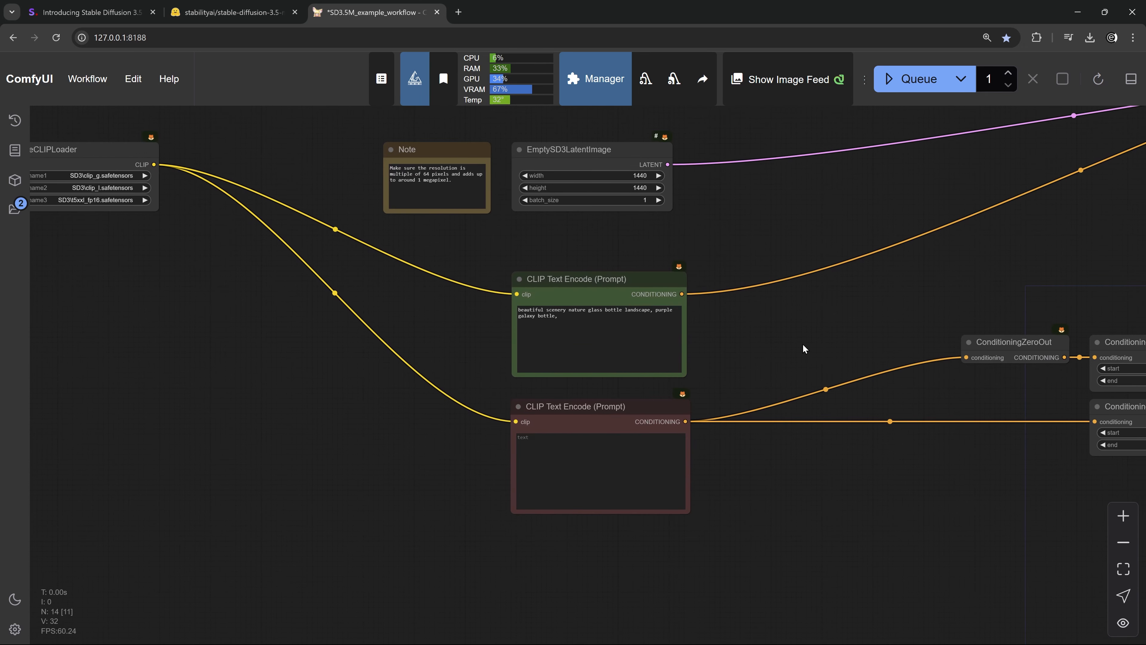
scroll(631, 432, "down", 4)
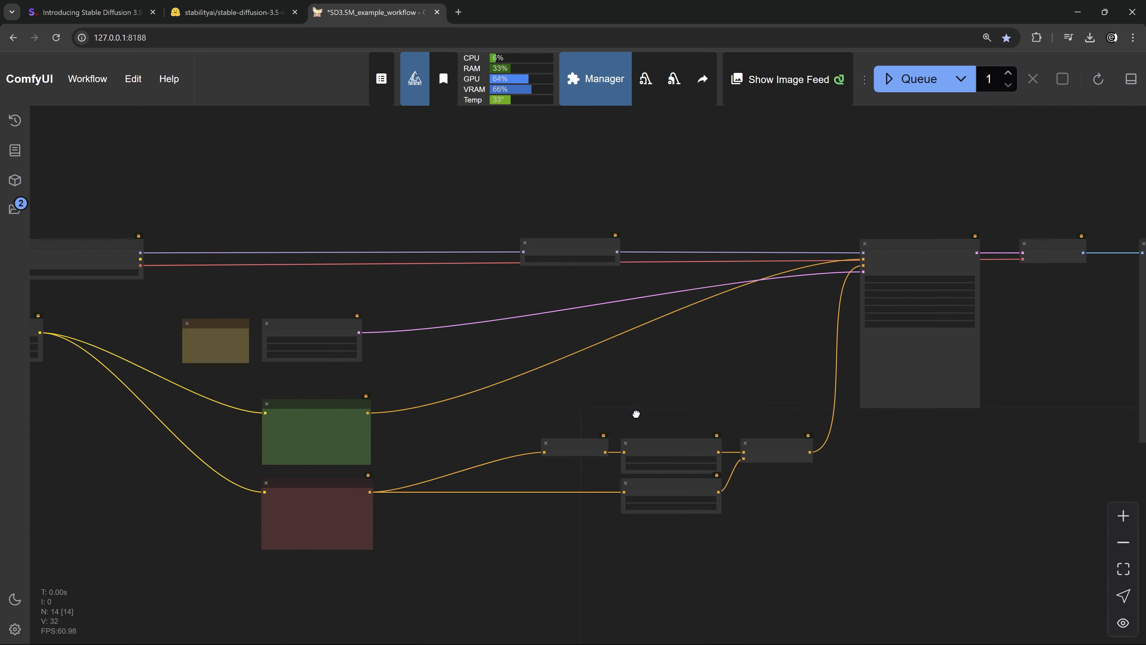
scroll(565, 257, "up", 6)
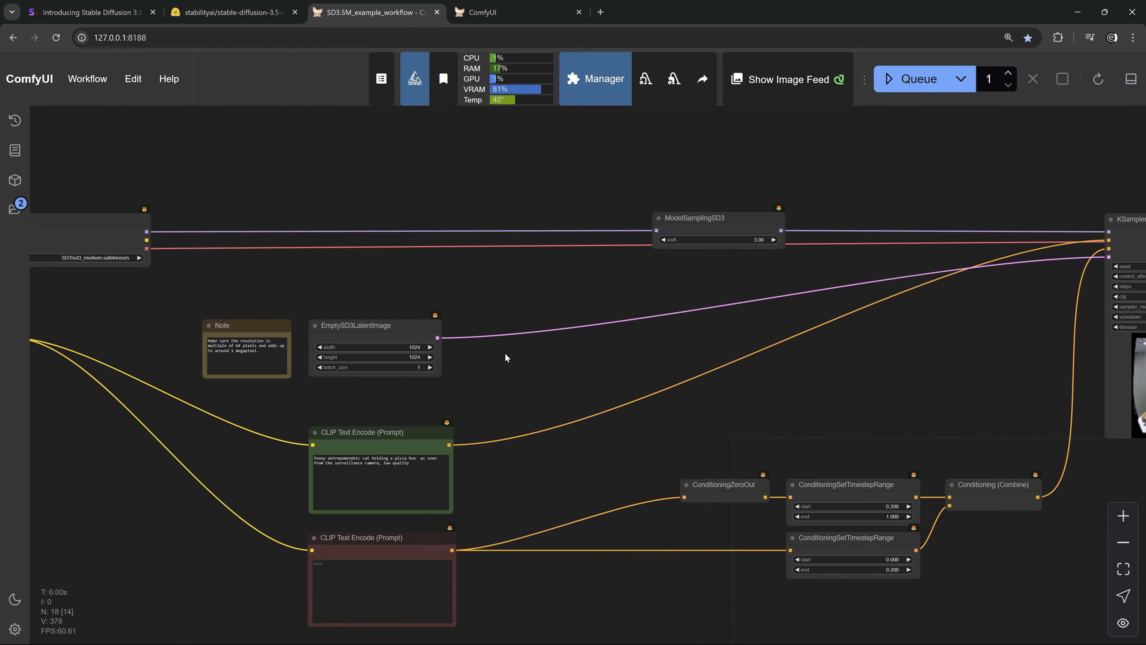
scroll(506, 353, "up", 5)
left_click_drag(556, 301, 672, 176)
scroll(585, 289, "up", 4)
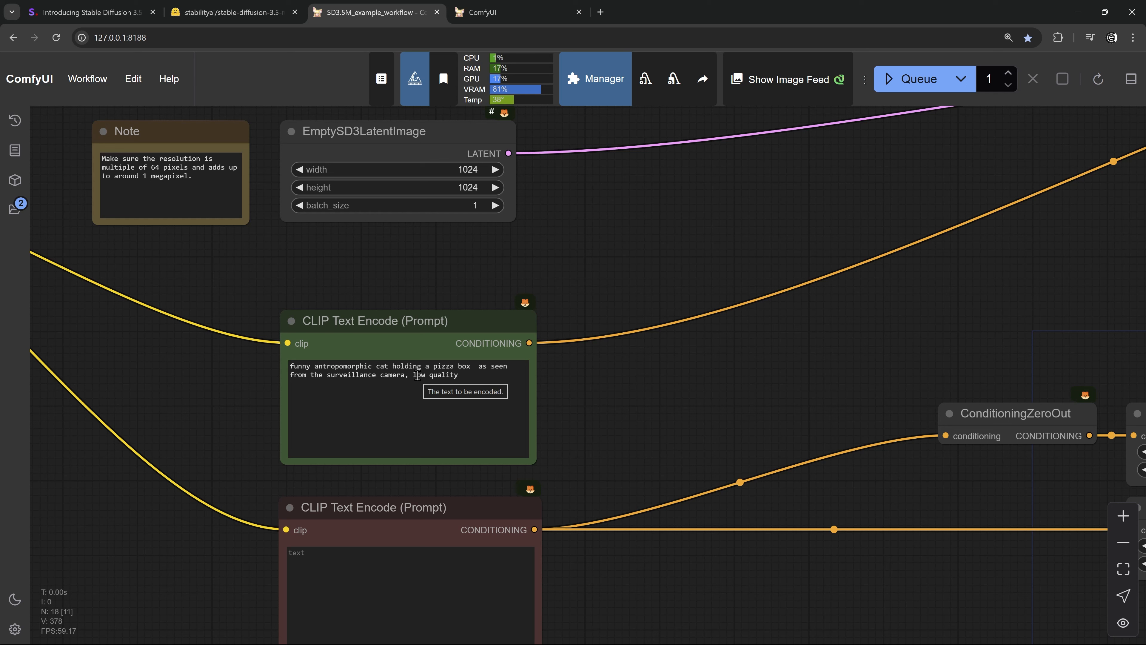
left_click(478, 368)
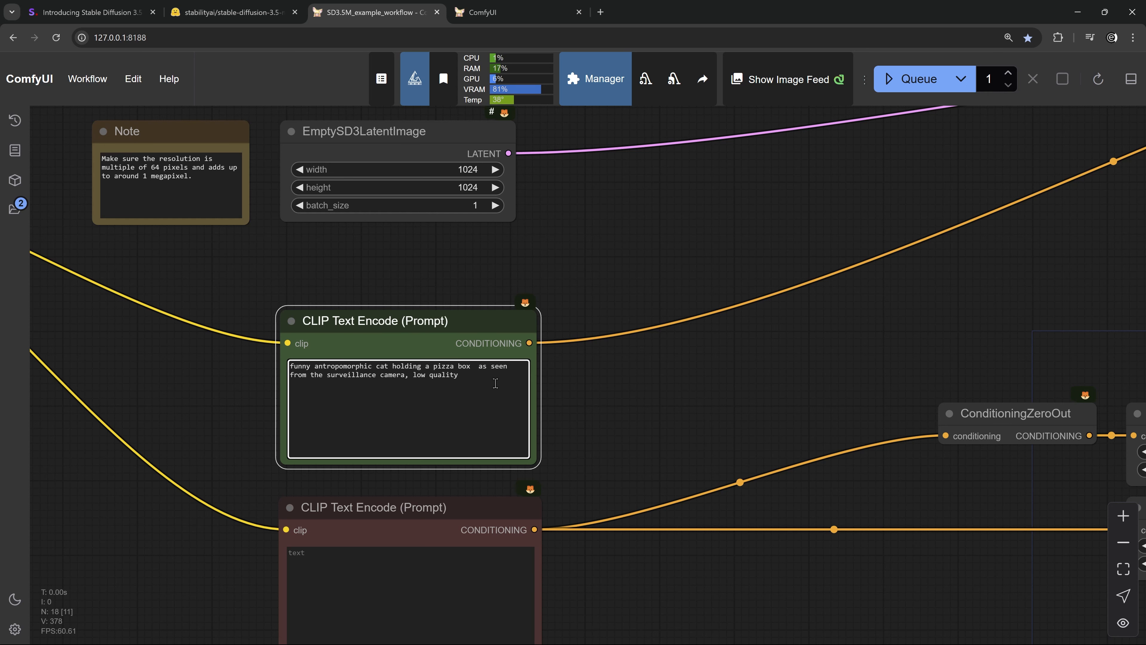
key("BackSpace")
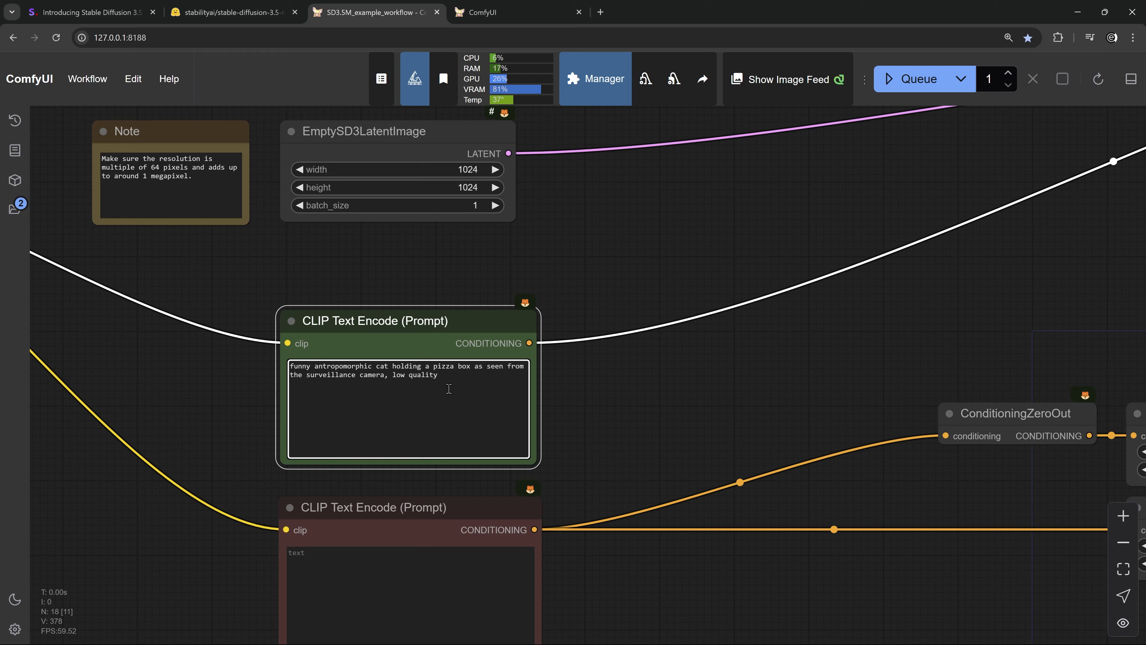
Step: Examine the generated images of the cat with a pizza box and the cowboy riding a giraffe up close
scroll(704, 332, "down", 20)
scroll(925, 347, "up", 19)
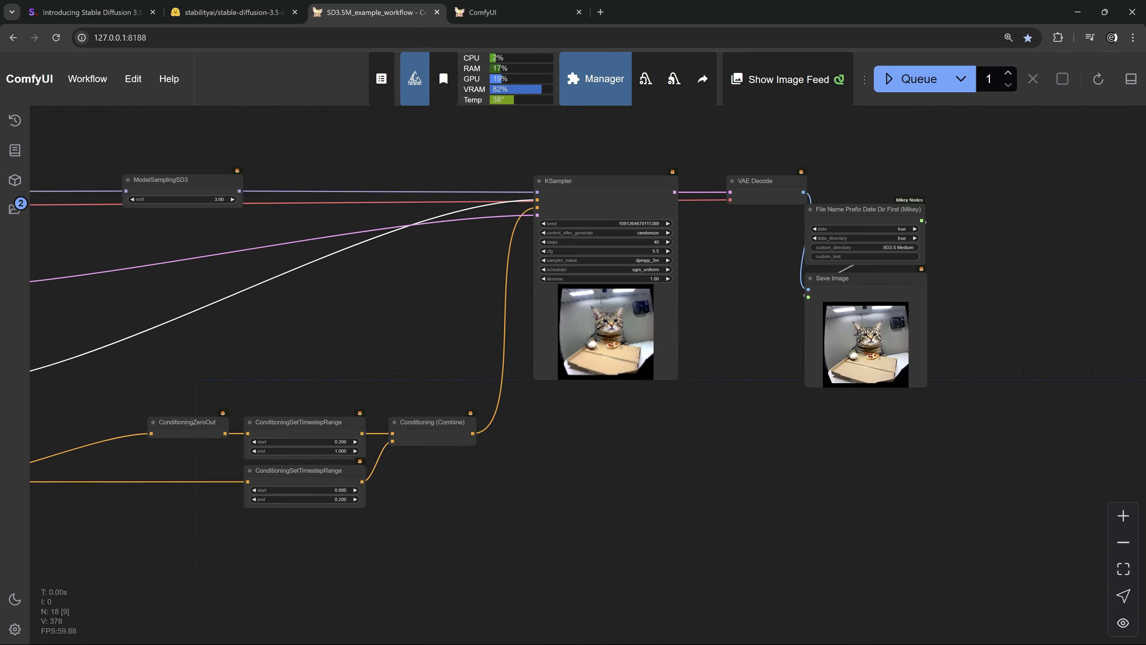
scroll(850, 248, "up", 14)
scroll(849, 265, "down", 5)
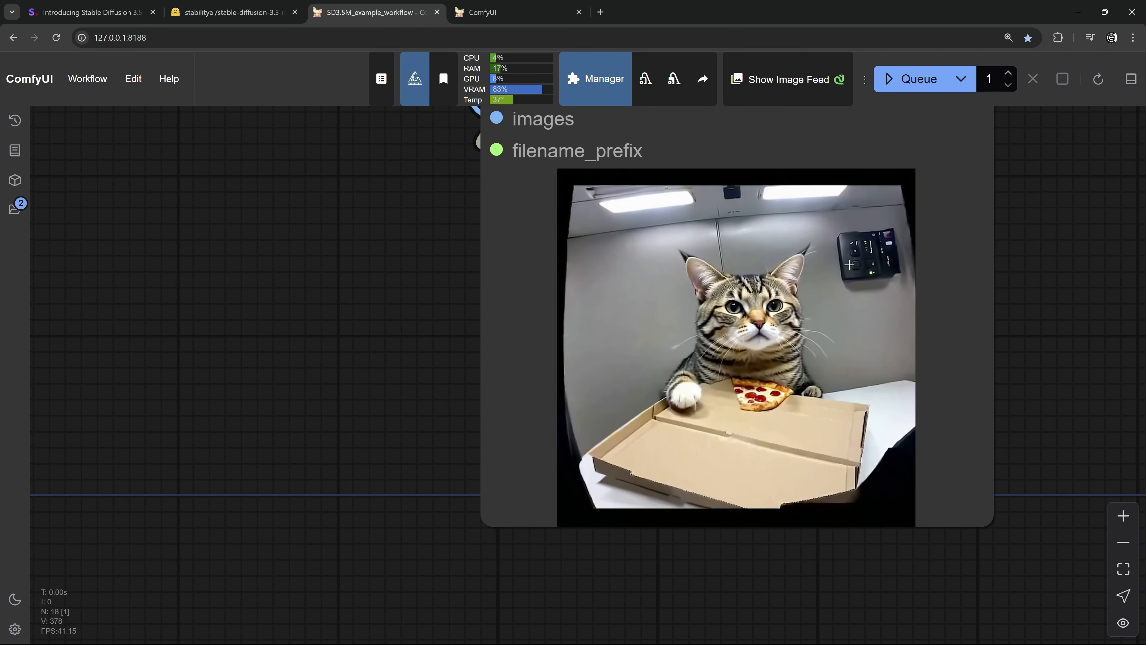
left_click_drag(850, 264, 641, 253)
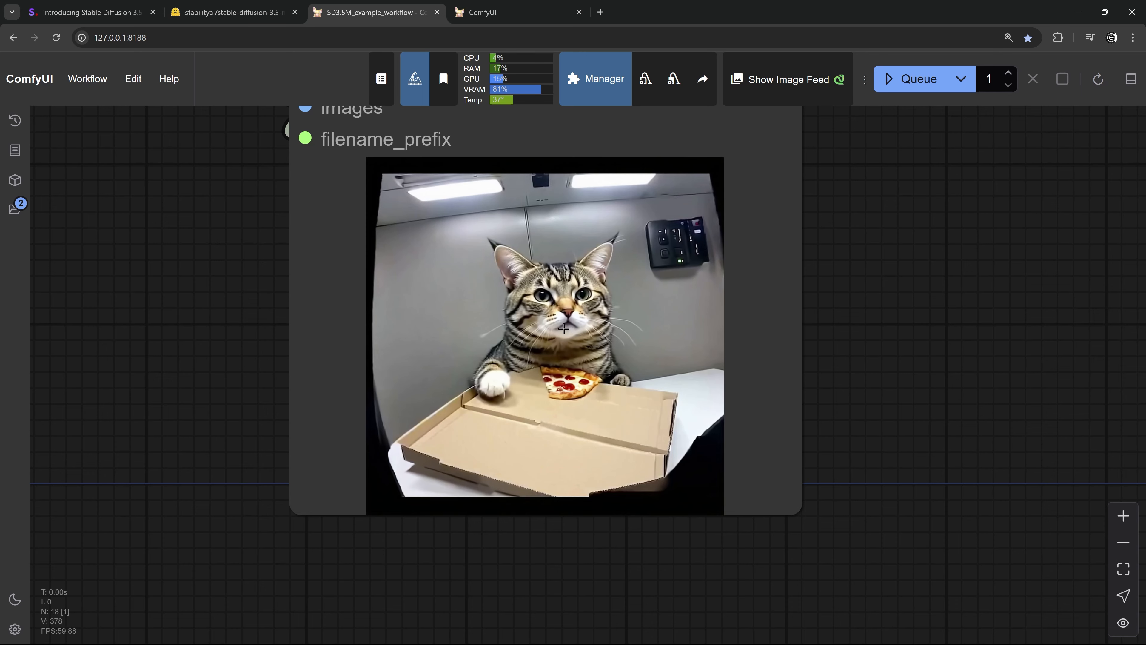
scroll(625, 302, "down", 6)
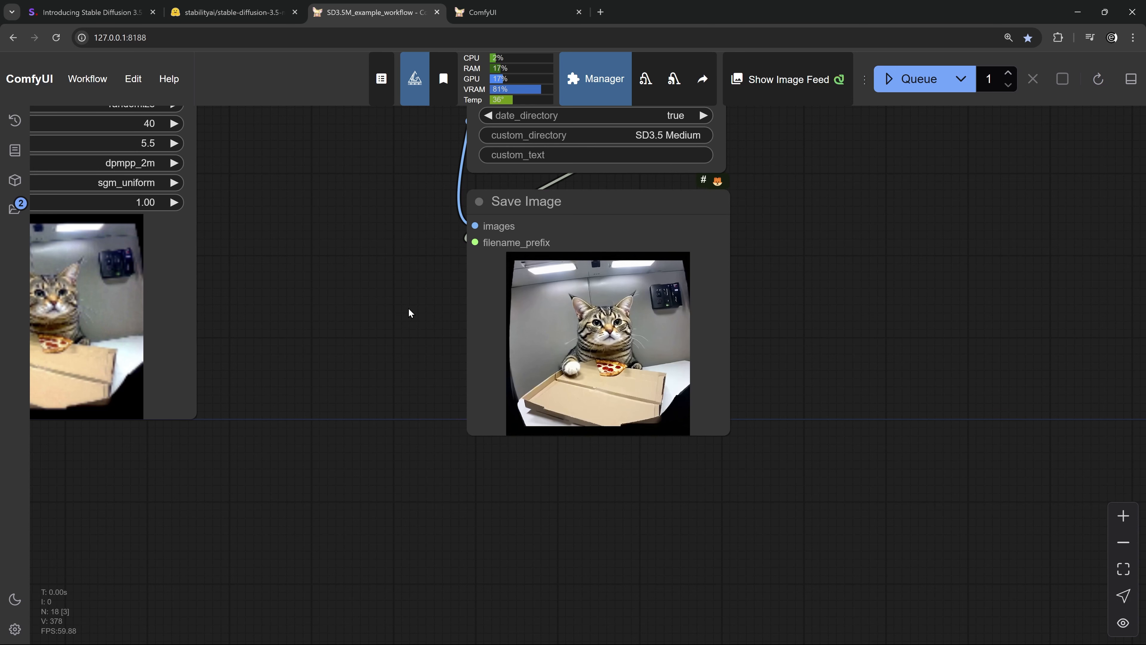
left_click_drag(409, 310, 411, 306)
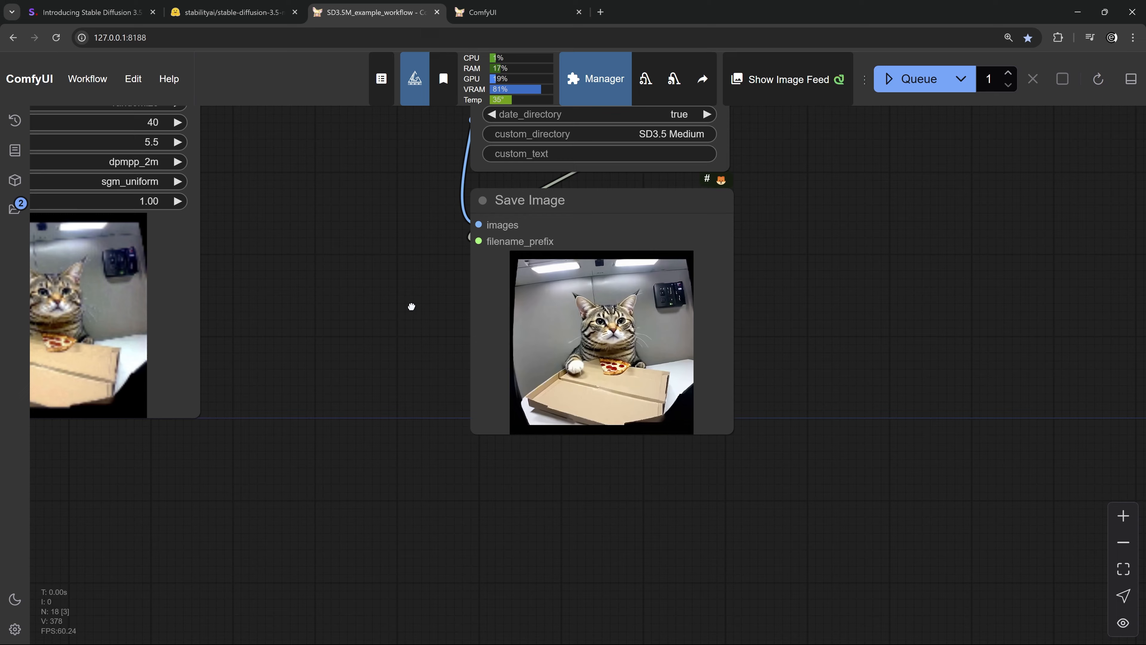
scroll(605, 312, "up", 10)
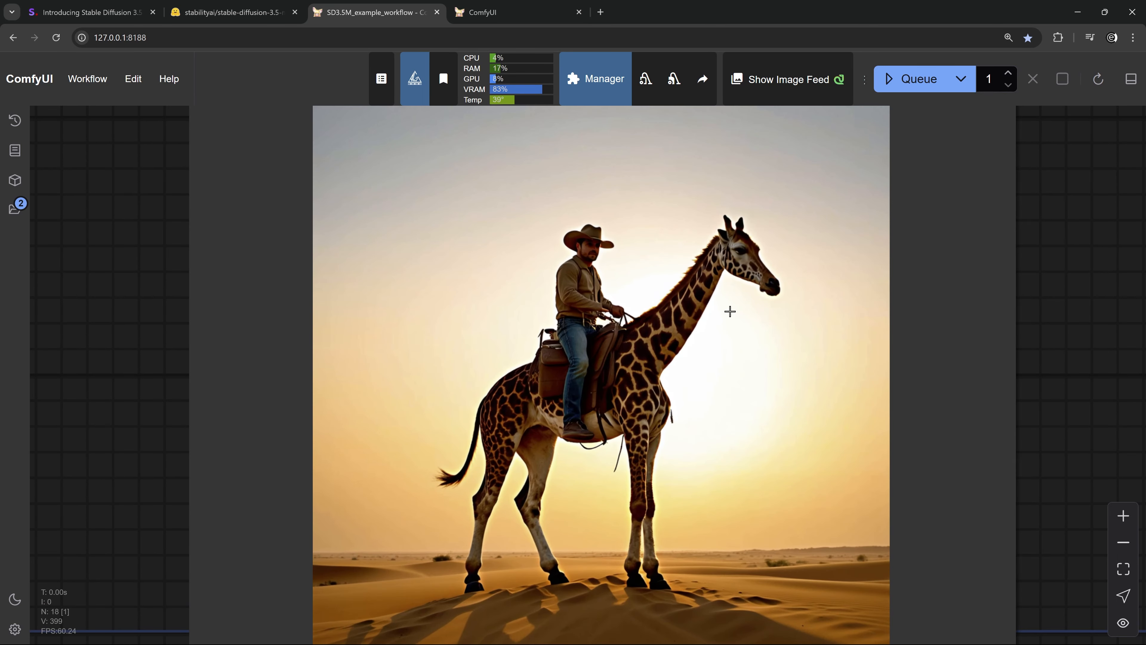
scroll(657, 265, "up", 3)
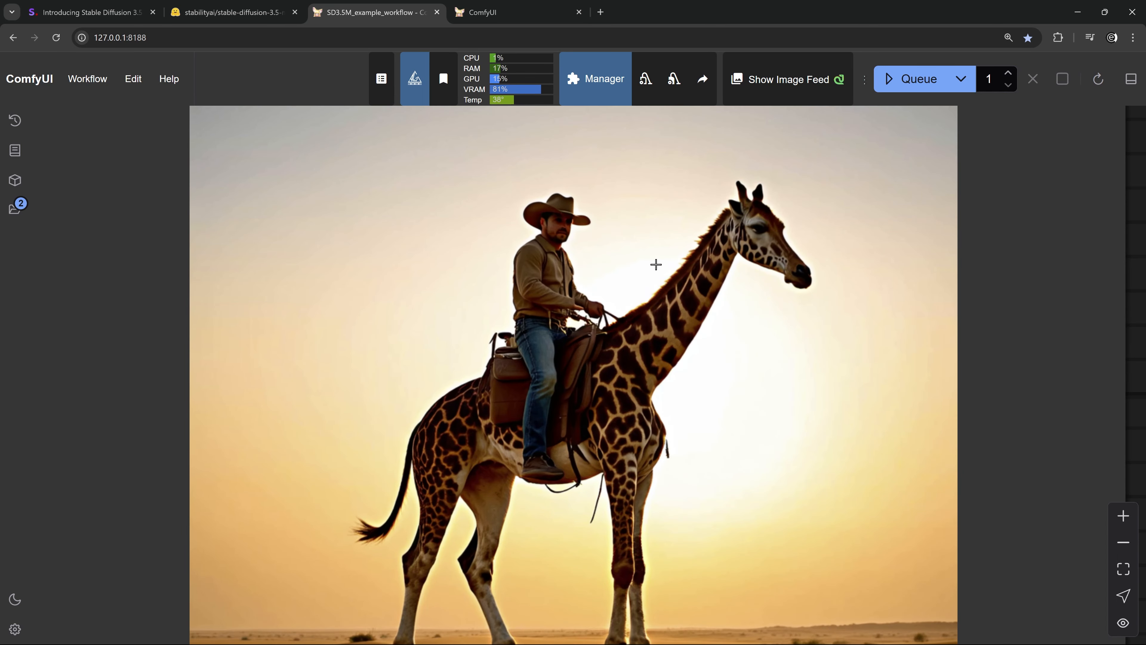
scroll(658, 263, "down", 4)
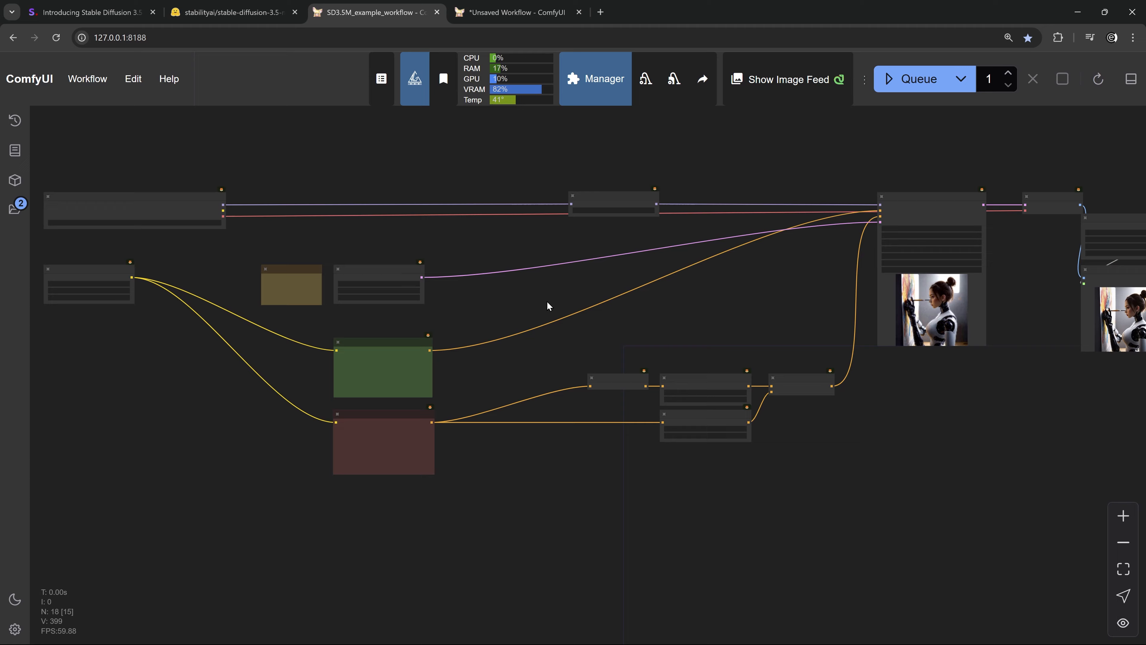
Step: Open the workflow file SD3.5M_SLG_example_workflow.json
left_click_drag(547, 301, 629, 325)
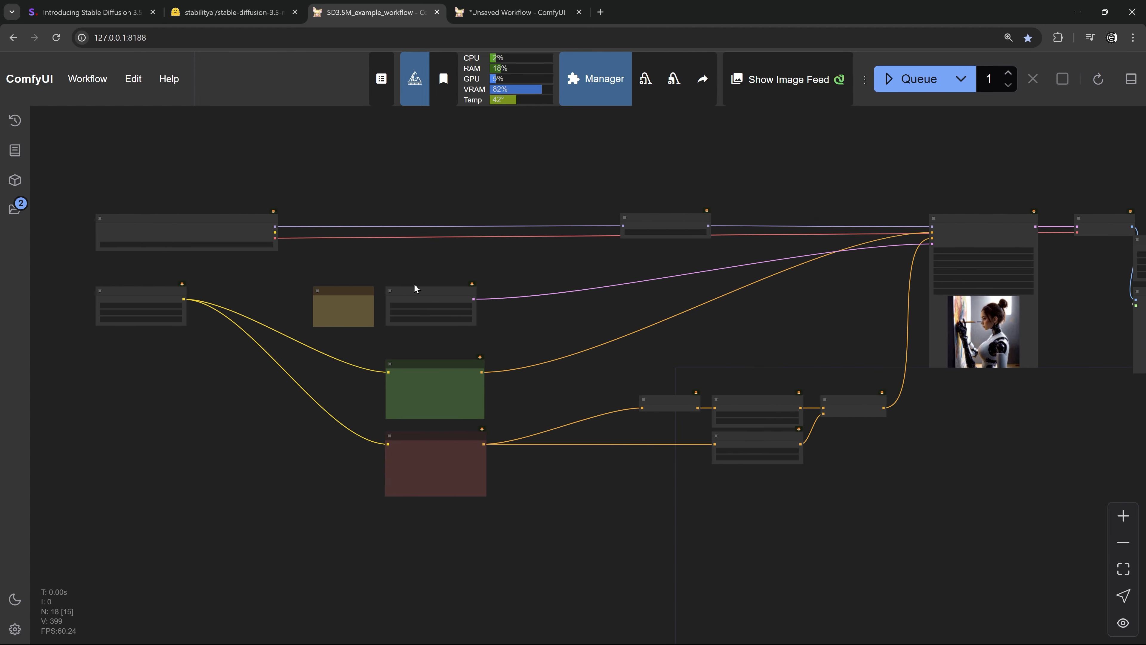
scroll(433, 289, "up", 4)
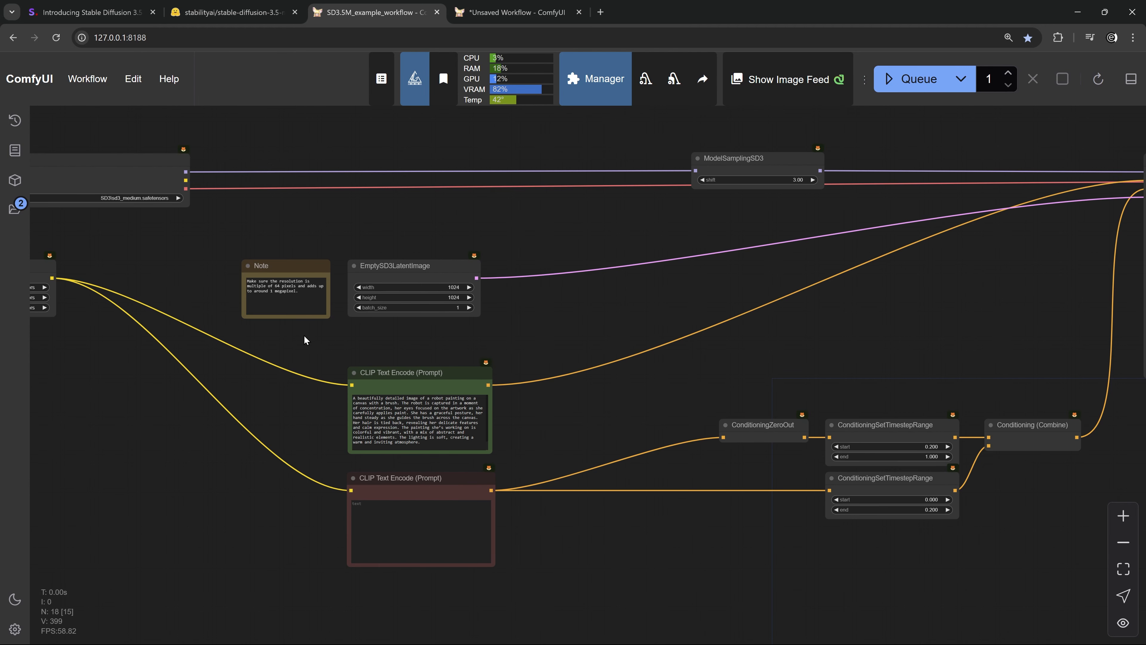
left_click_drag(304, 336, 573, 359)
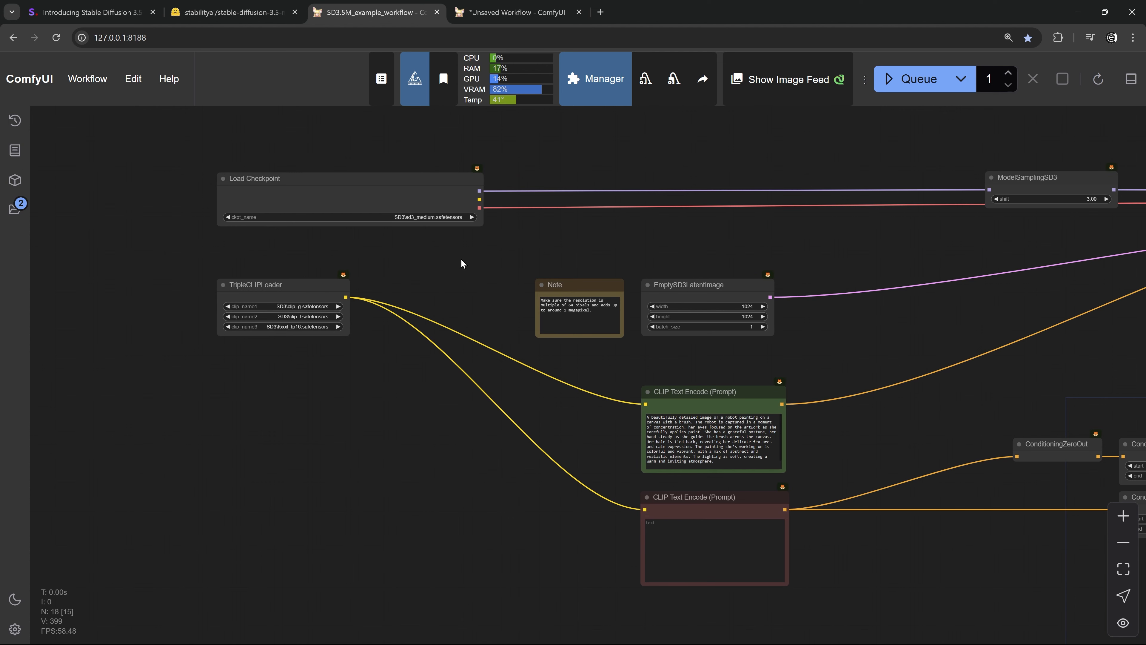
scroll(458, 232, "up", 4)
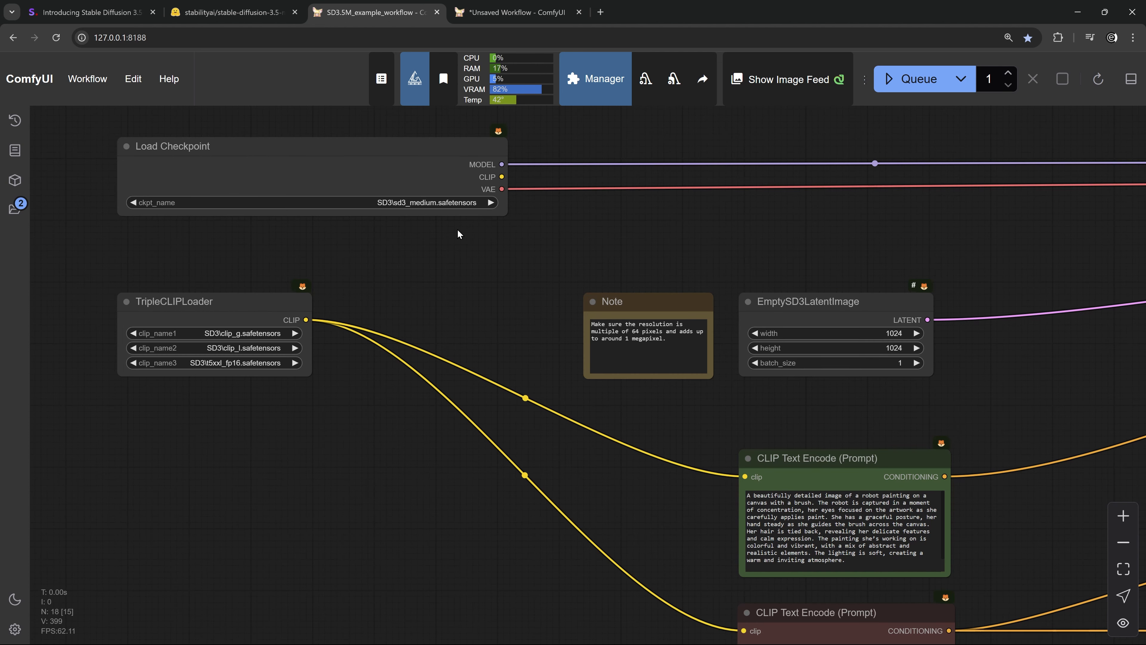
scroll(457, 234, "down", 4)
left_click(133, 79)
mouse_move(104, 88)
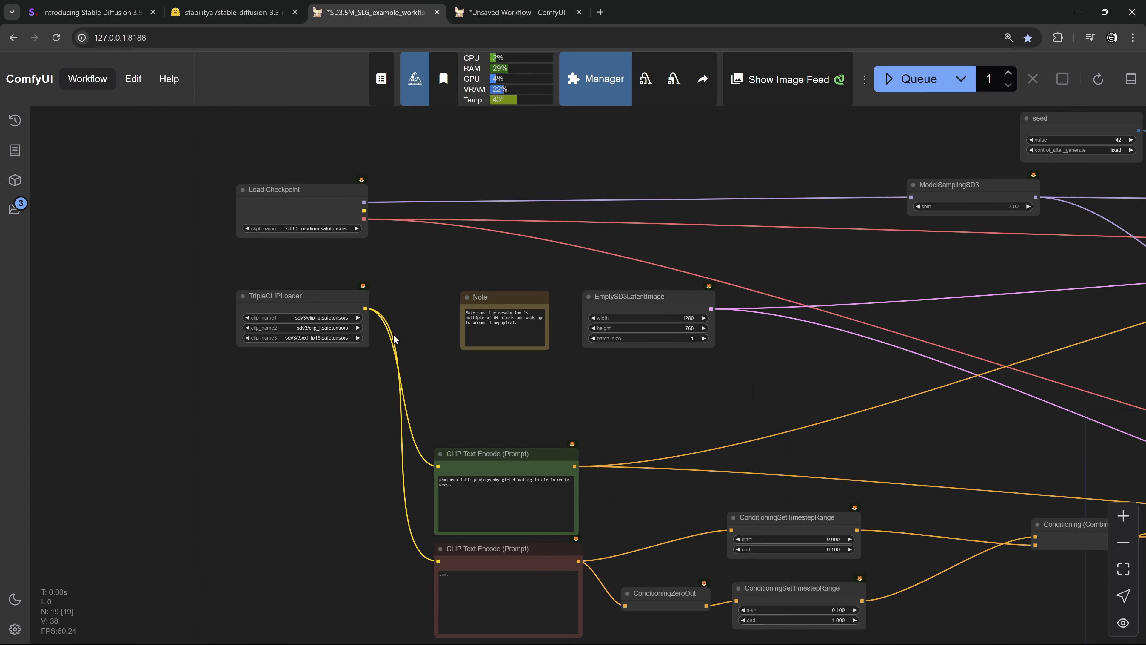
Step: Move the SkipLayerGuidanceSD3 node slightly downward and examine its layers, scale, start and end percent settings
left_click_drag(731, 385, 483, 384)
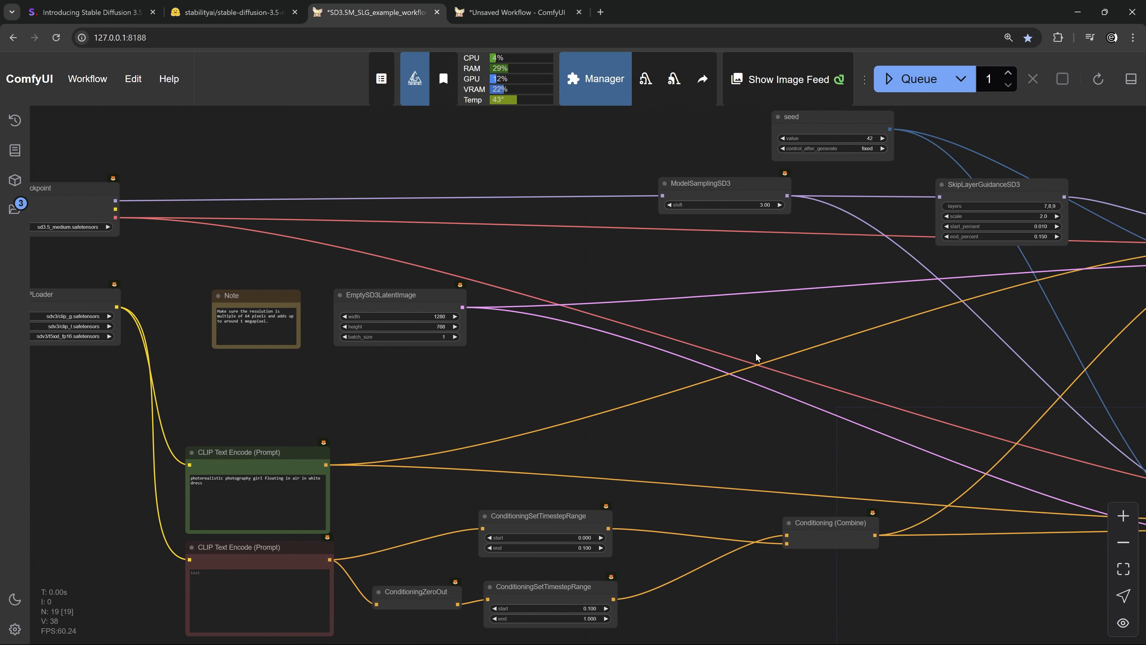
left_click_drag(810, 327, 329, 341)
scroll(494, 204, "up", 5)
mouse_move(493, 203)
left_mouse_down()
mouse_move(484, 227)
mouse_move(489, 218)
left_mouse_up()
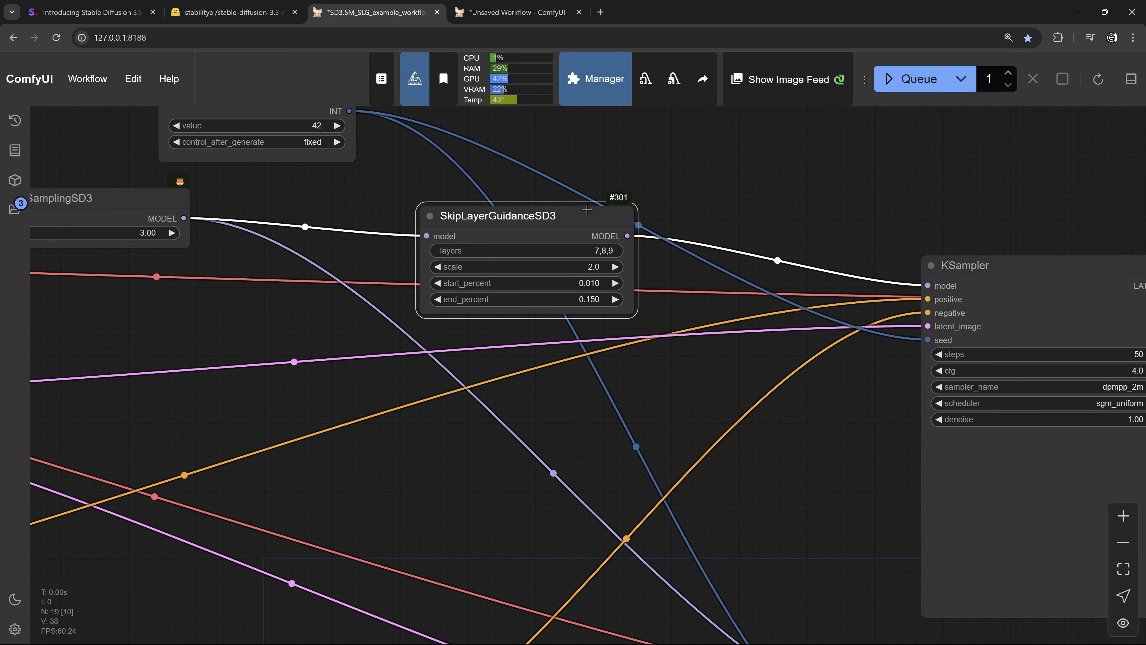
scroll(586, 210, "up", 5)
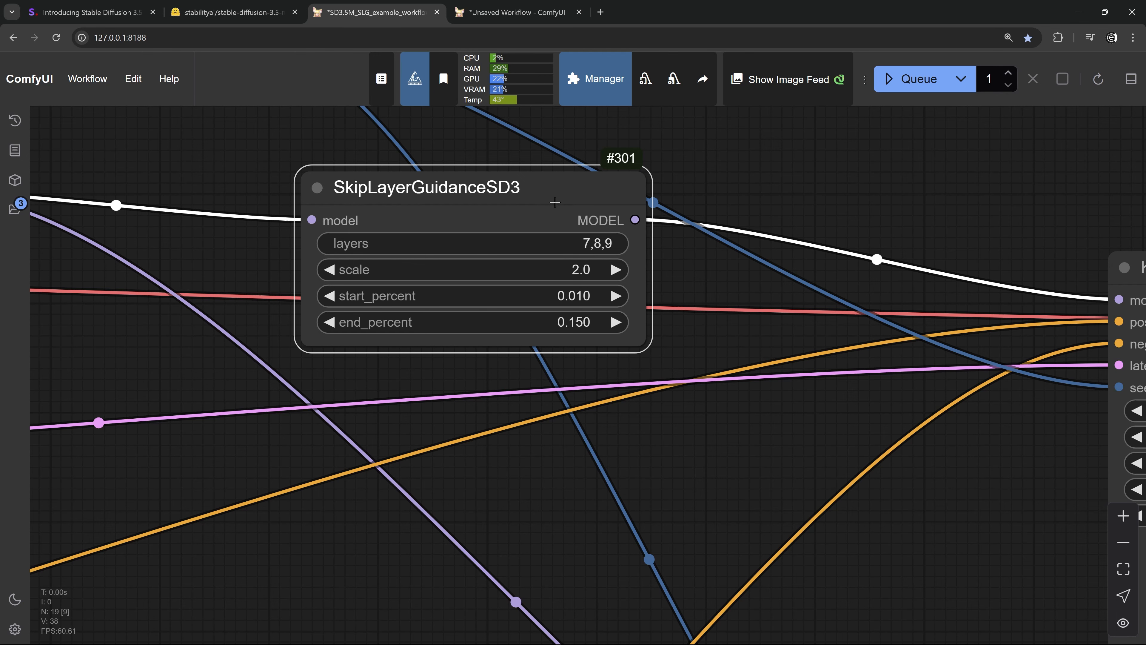
Step: Examine the Skip Layer Guidance workflow's two sampler branches, the positive and negative prompts and the conditioning timestep range nodes
scroll(555, 203, "down", 10)
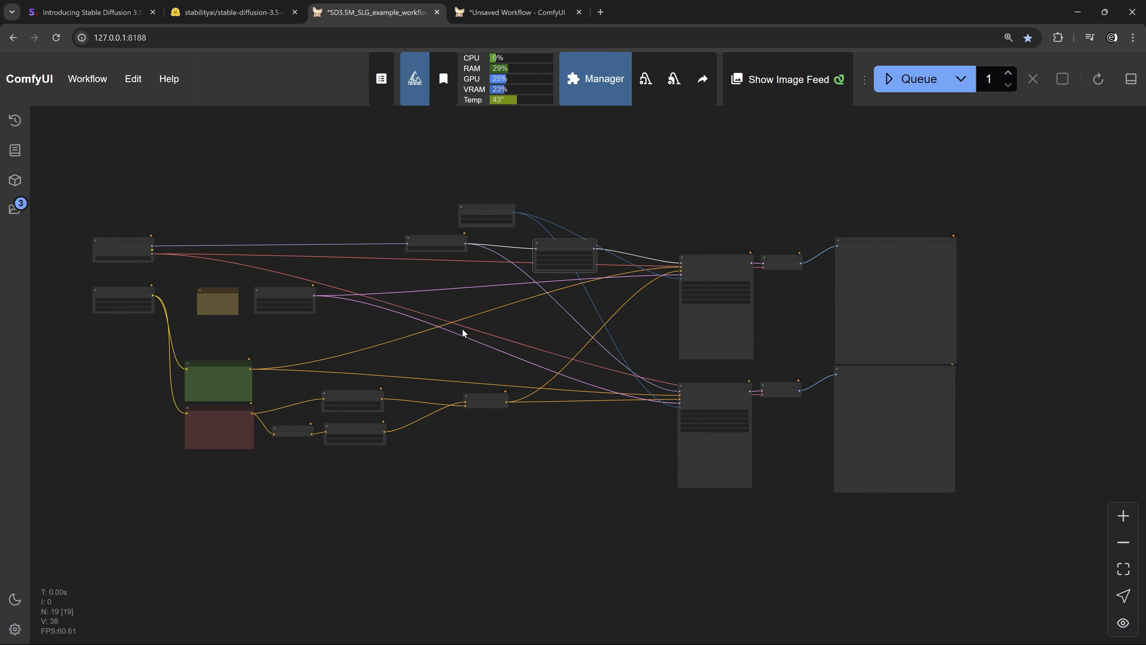
scroll(467, 325, "up", 6)
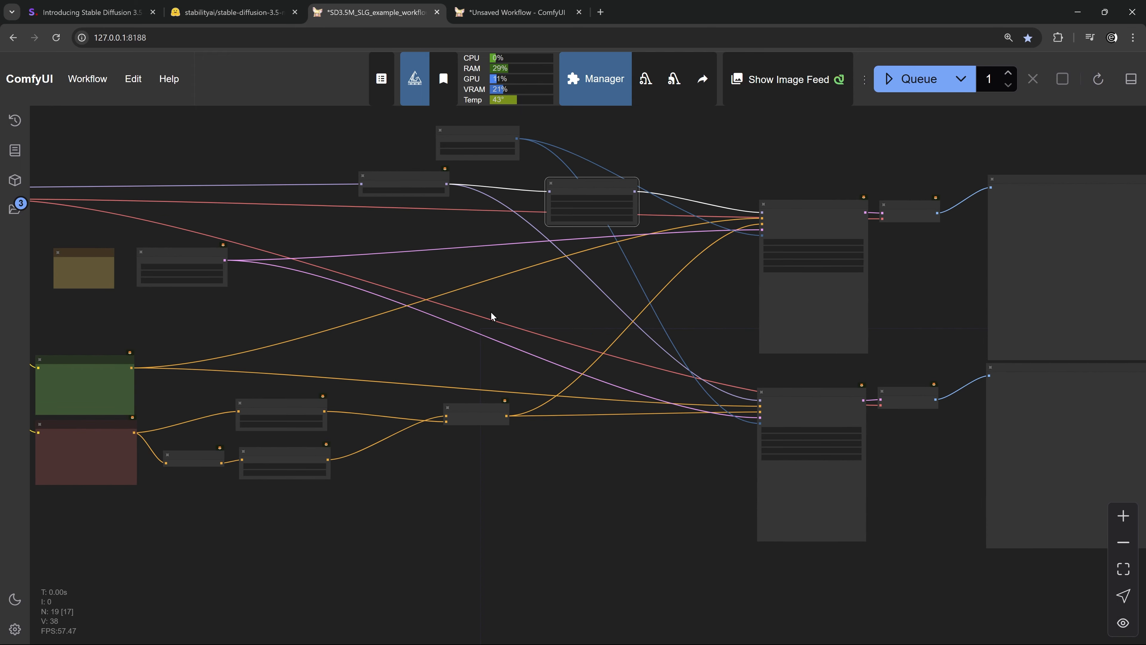
scroll(604, 260, "up", 3)
left_click_drag(610, 264, 604, 375)
left_click_drag(703, 430, 512, 300)
scroll(512, 299, "down", 3)
scroll(469, 448, "left", 5)
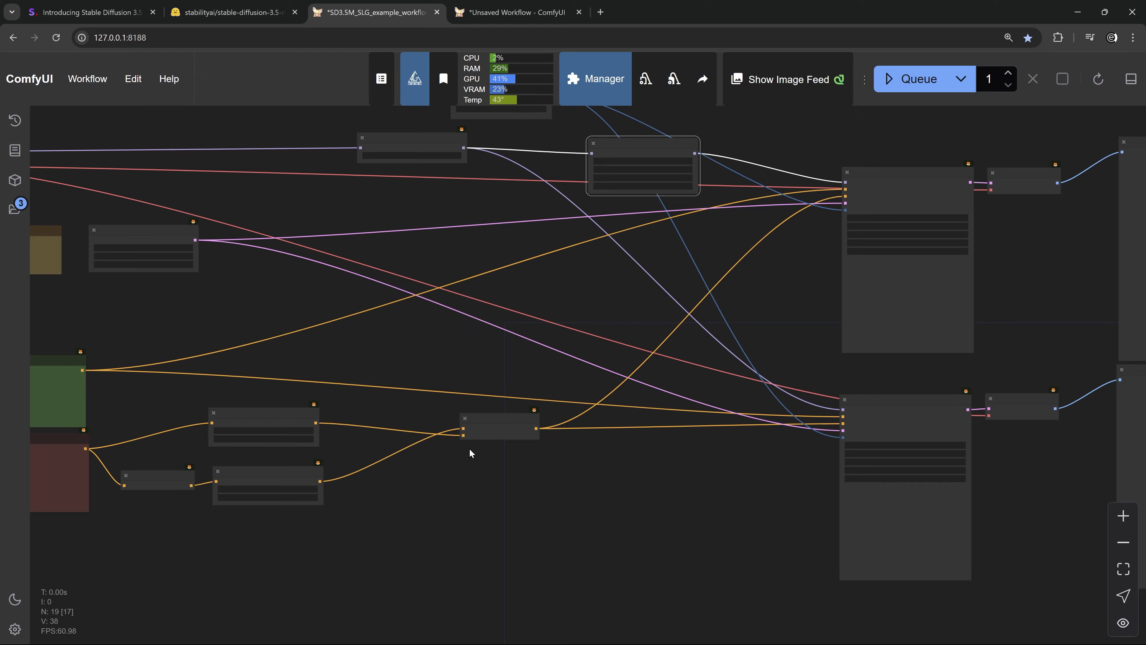
scroll(470, 448, "up", 3)
left_click_drag(360, 372, 833, 444)
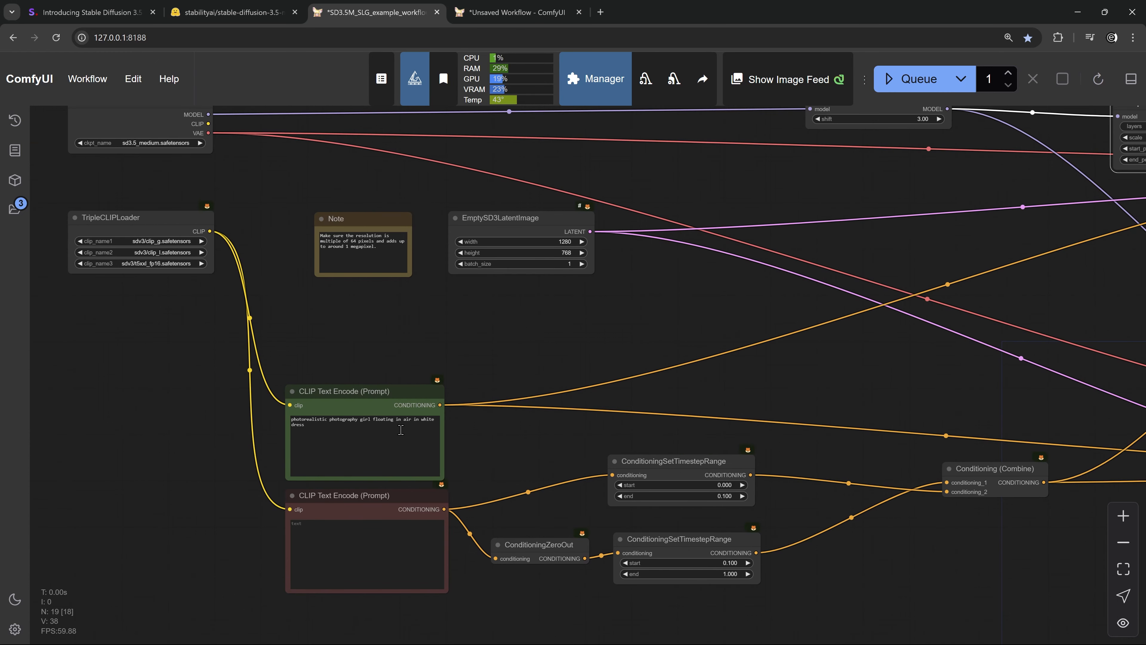
scroll(494, 371, "up", 4)
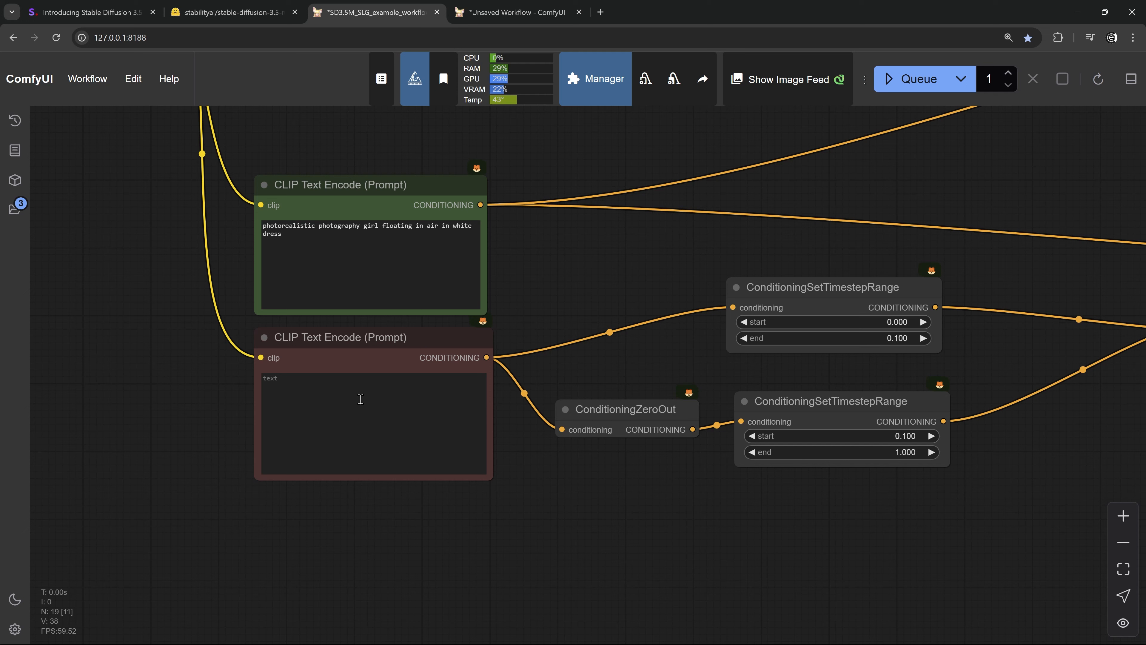
left_click_drag(859, 361, 772, 364)
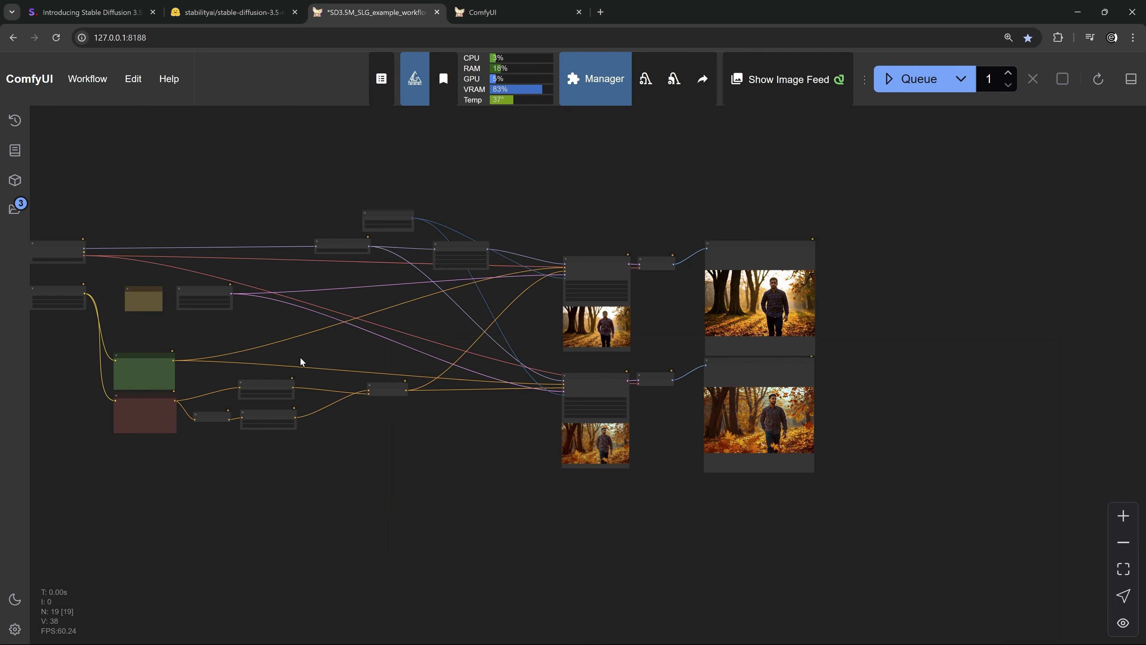
Step: Examine the autumn forest prompt, the SkipLayerGuidanceSD3 and KSampler settings, and the upper preview image of the man walking
scroll(174, 358, "up", 15)
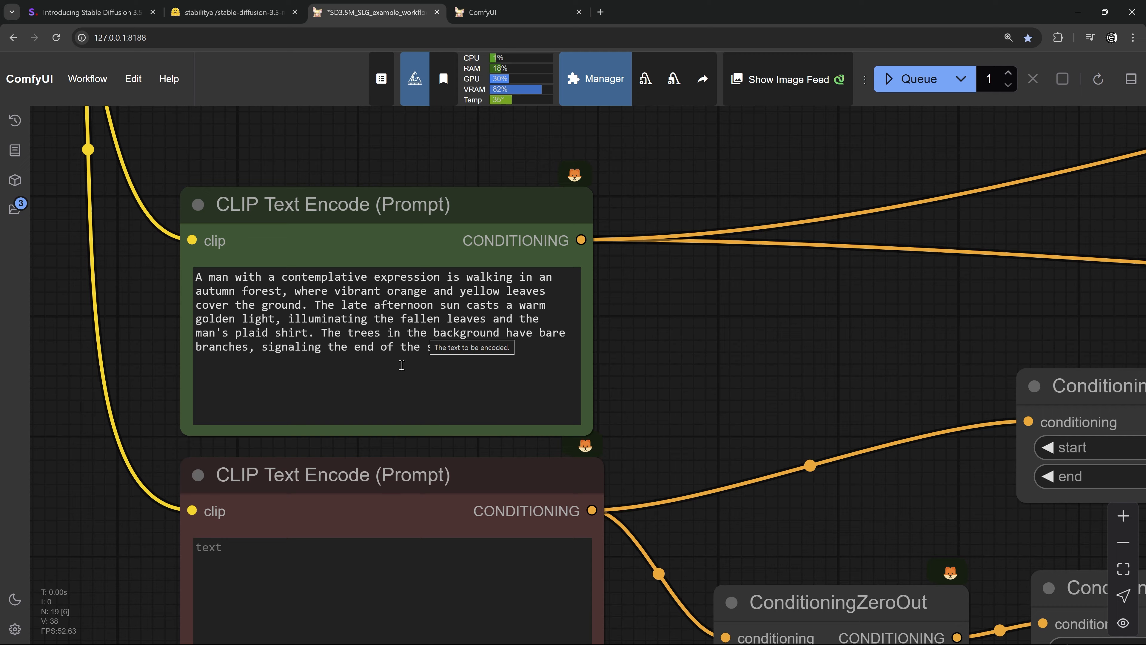
scroll(422, 337, "down", 10)
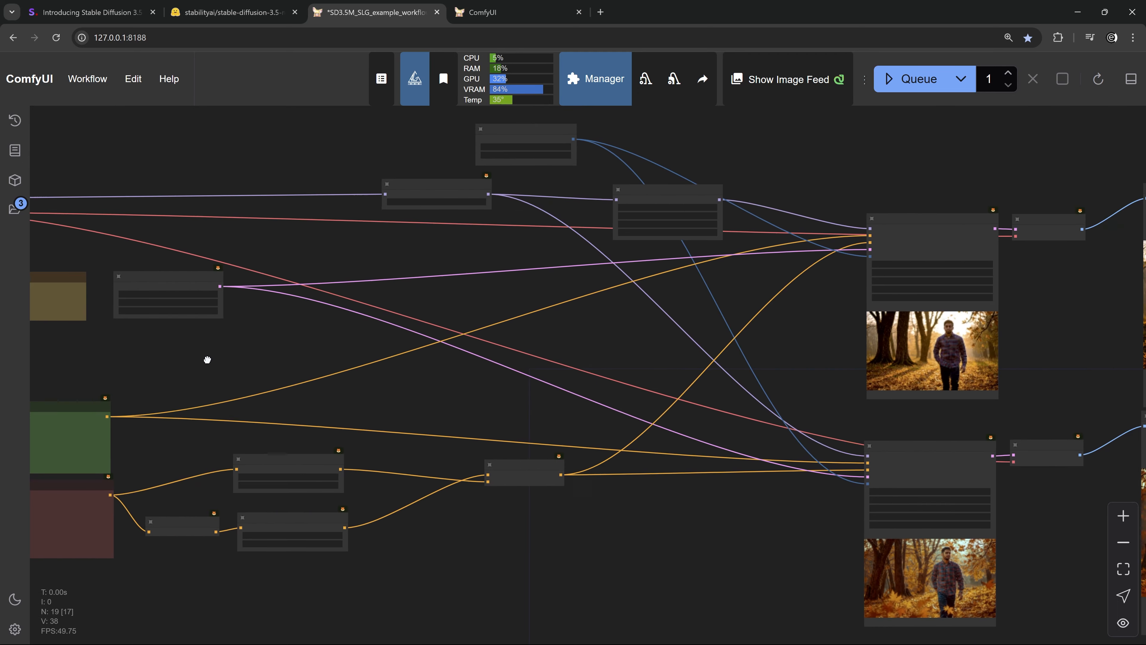
scroll(788, 354, "up", 5)
scroll(544, 371, "up", 7)
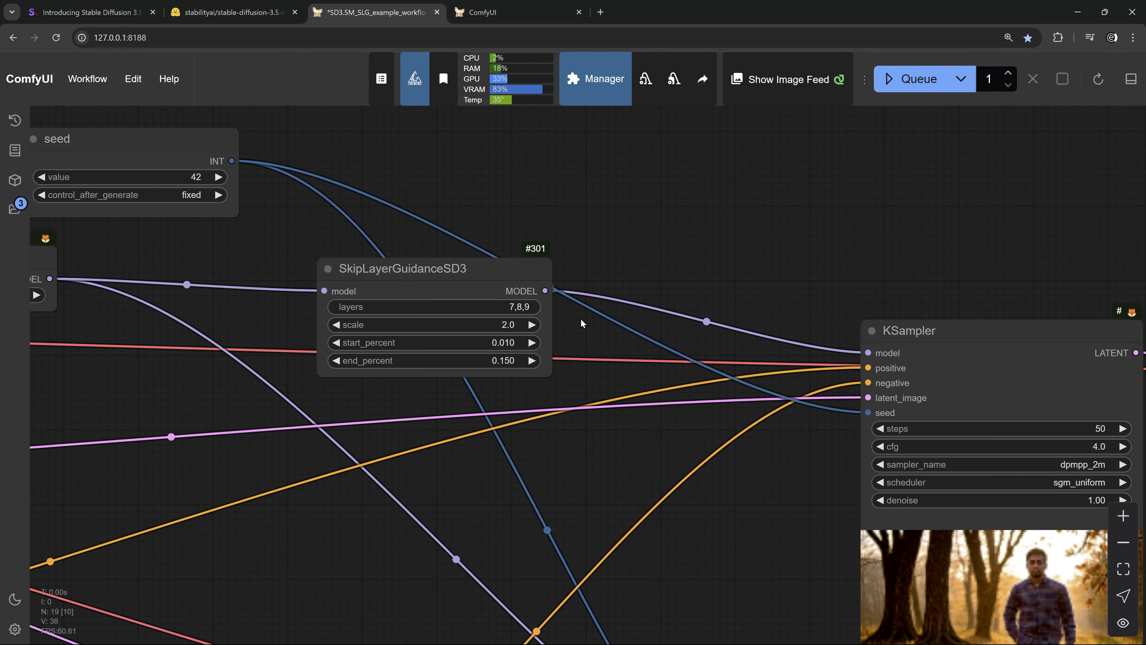
scroll(732, 324, "down", 3)
left_click_drag(732, 324, 504, 299)
scroll(504, 300, "down", 3)
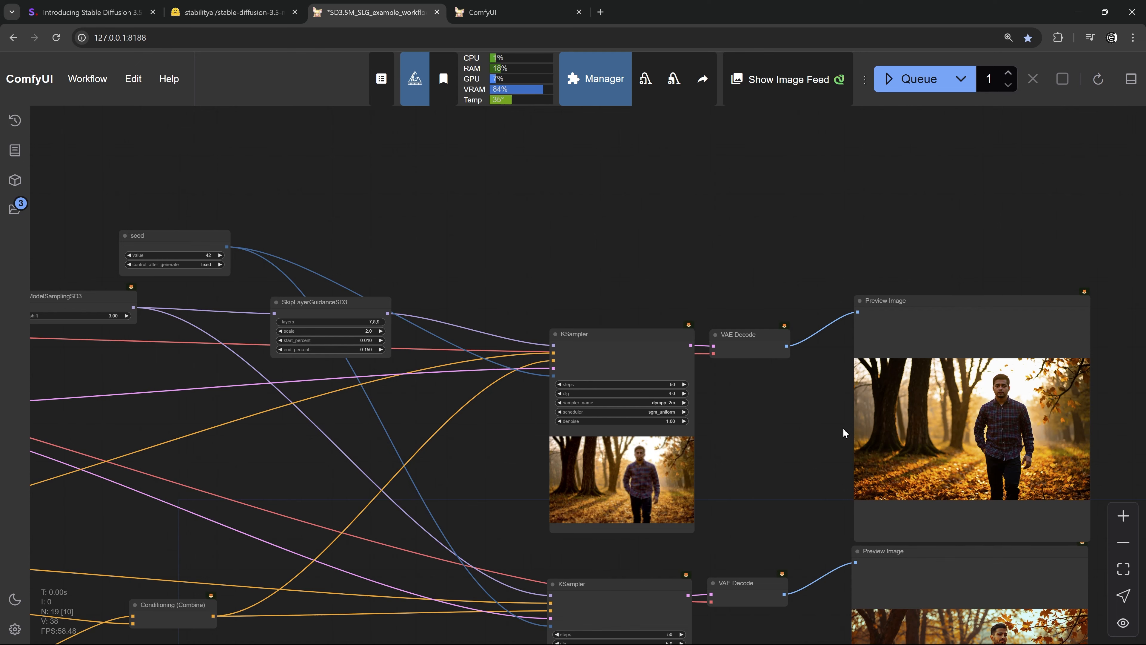
left_click_drag(843, 429, 622, 383)
scroll(648, 343, "up", 8)
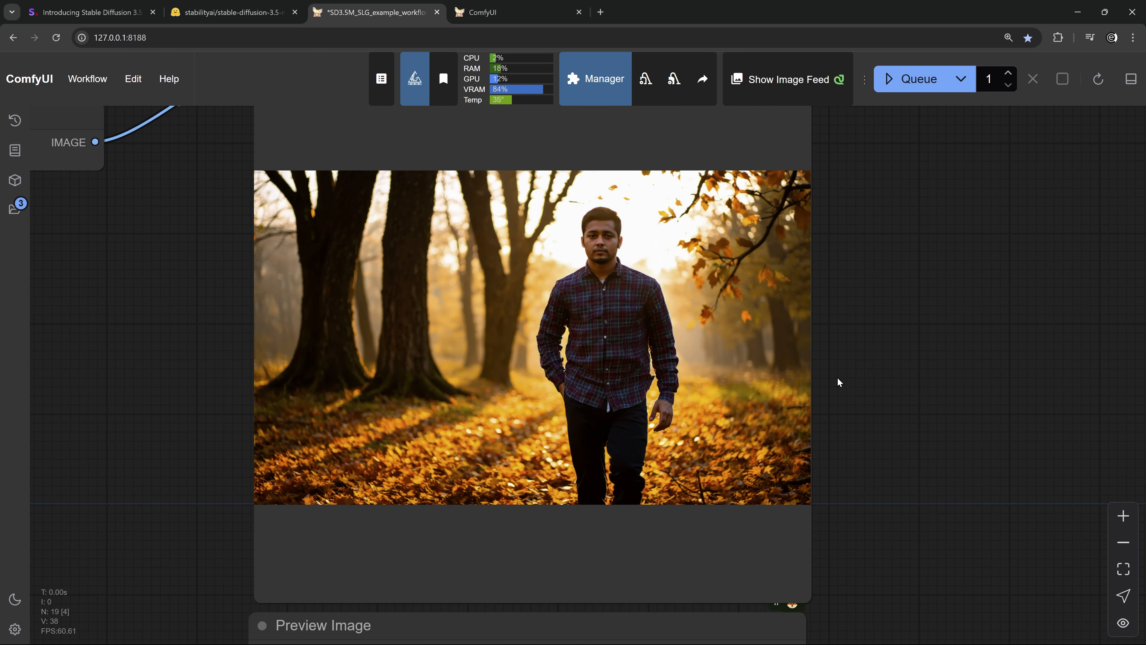
Step: Move the lower Preview Image node beside the upper one so both generated images sit side by side
scroll(861, 433, "down", 4)
left_click_drag(861, 434, 697, 360)
left_click_drag(607, 489, 980, 105)
scroll(714, 356, "up", 3)
left_click_drag(715, 357, 625, 427)
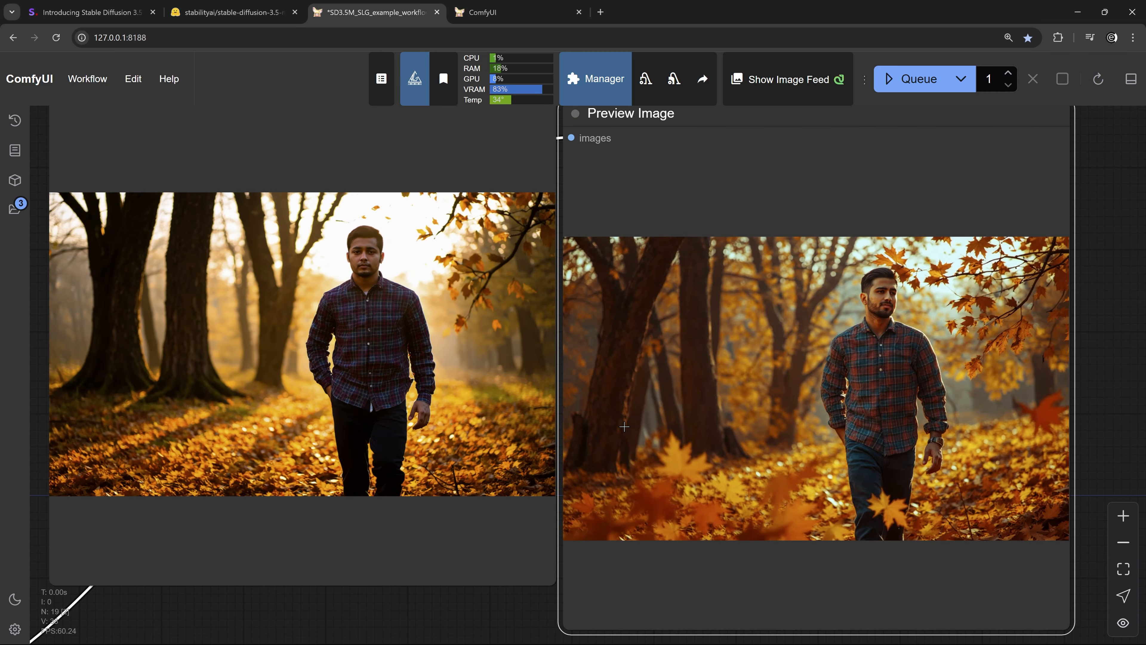
Step: Compare the two autumn forest images up close, including the man's hands, shirt and the fallen leaves
scroll(900, 406, "up", 10)
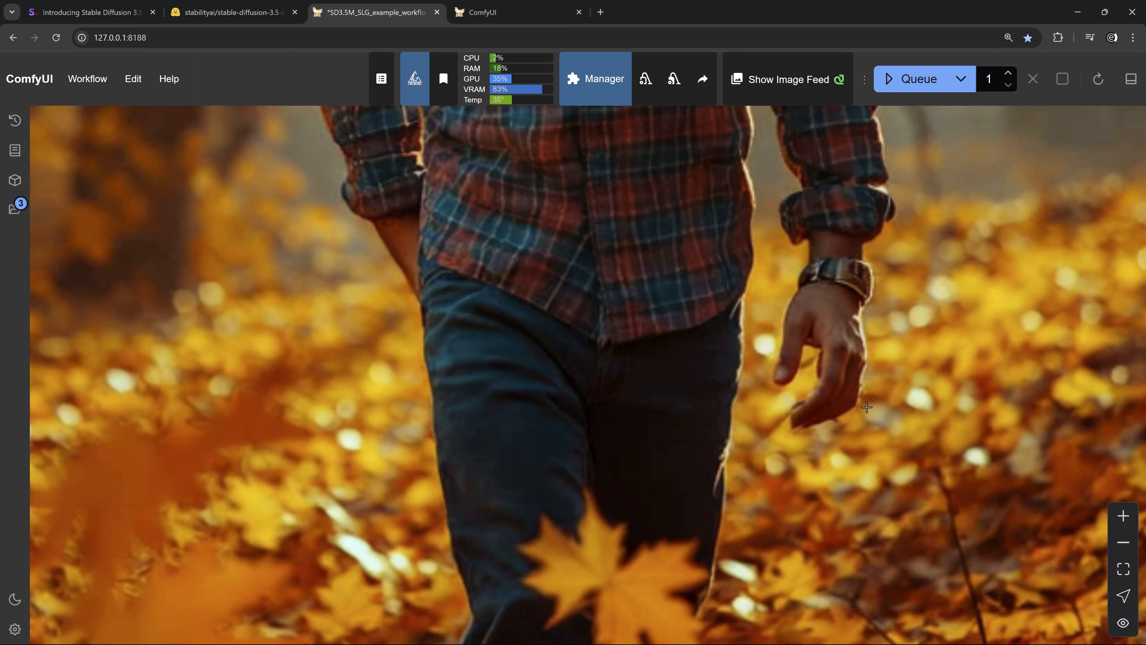
scroll(819, 388, "down", 5)
scroll(820, 388, "down", 2)
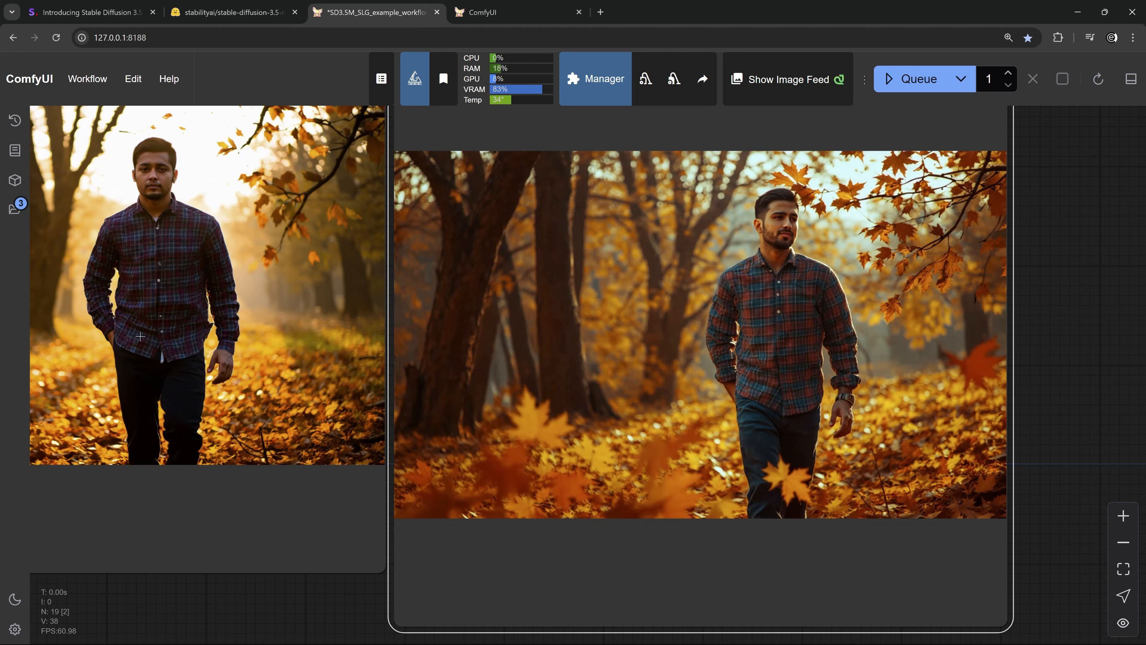
scroll(140, 337, "up", 6)
scroll(291, 348, "down", 6)
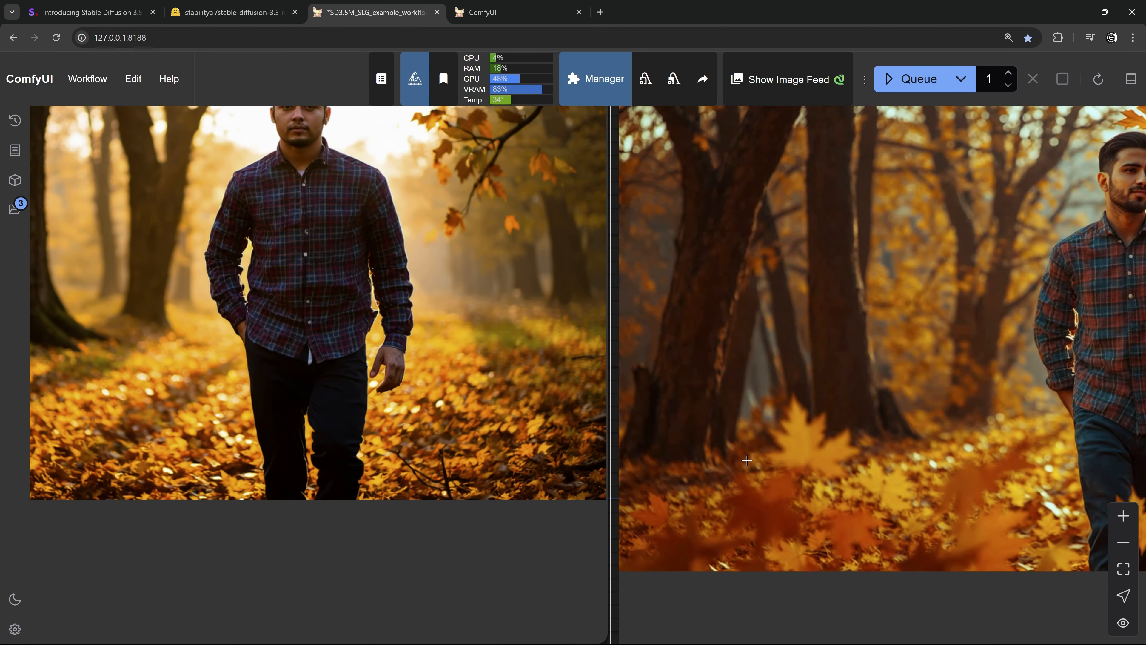
left_click_drag(742, 456, 698, 454)
scroll(612, 430, "down", 1)
left_click_drag(810, 459, 465, 336)
scroll(465, 336, "up", 3)
scroll(924, 346, "down", 10)
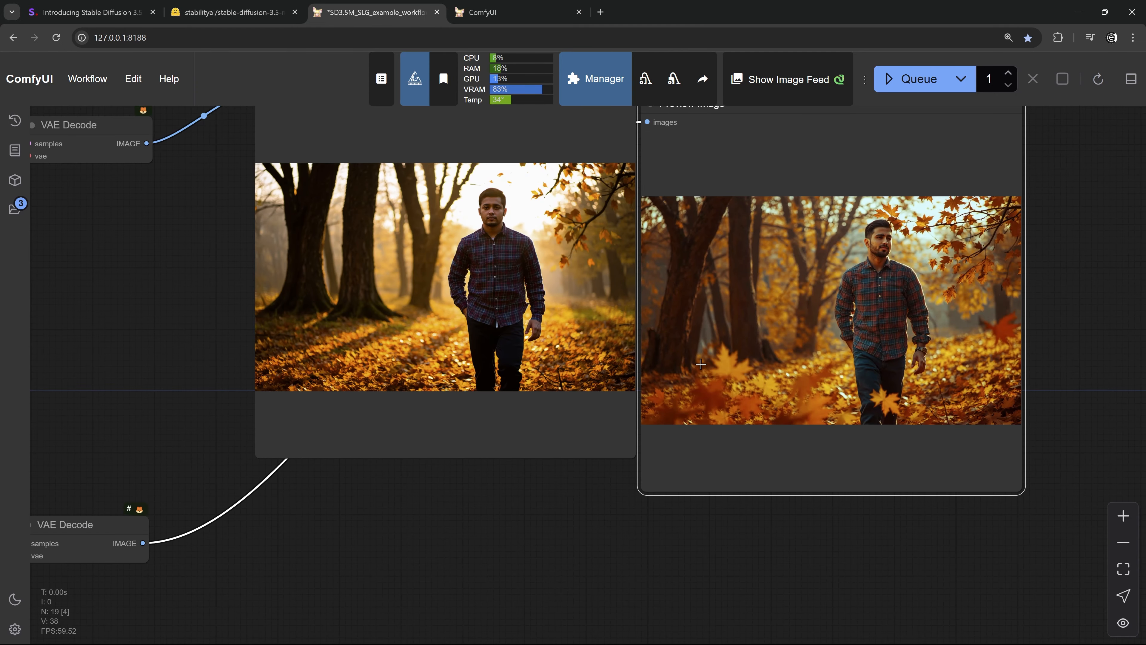
scroll(483, 297, "up", 3)
scroll(483, 297, "down", 3)
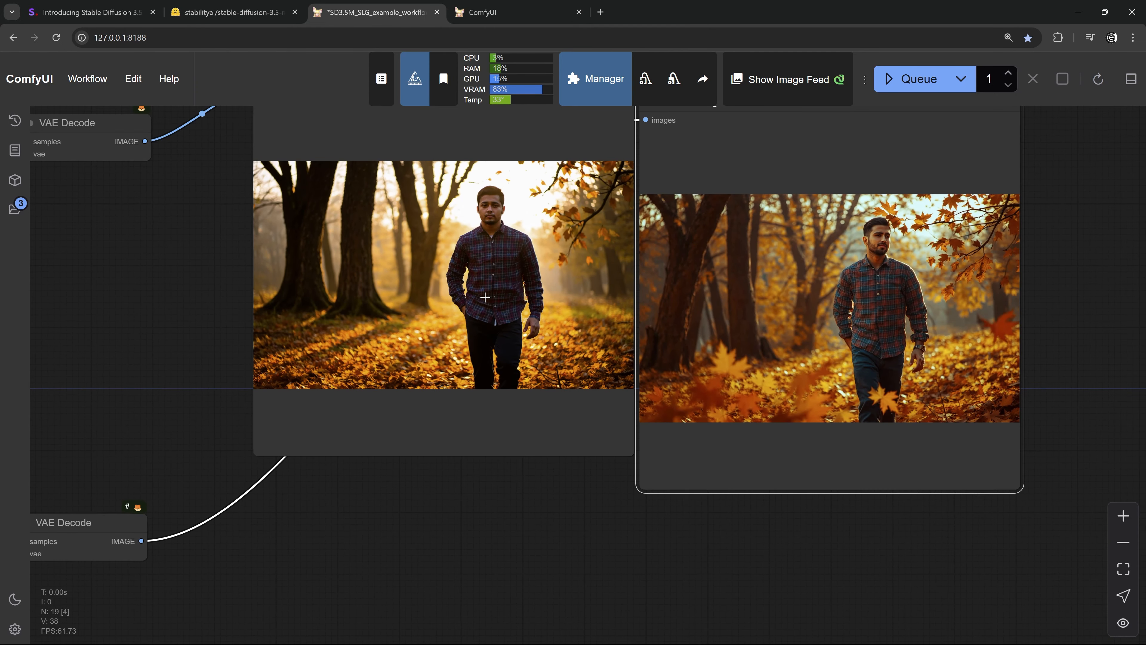
scroll(745, 294, "up", 3)
scroll(744, 293, "down", 1)
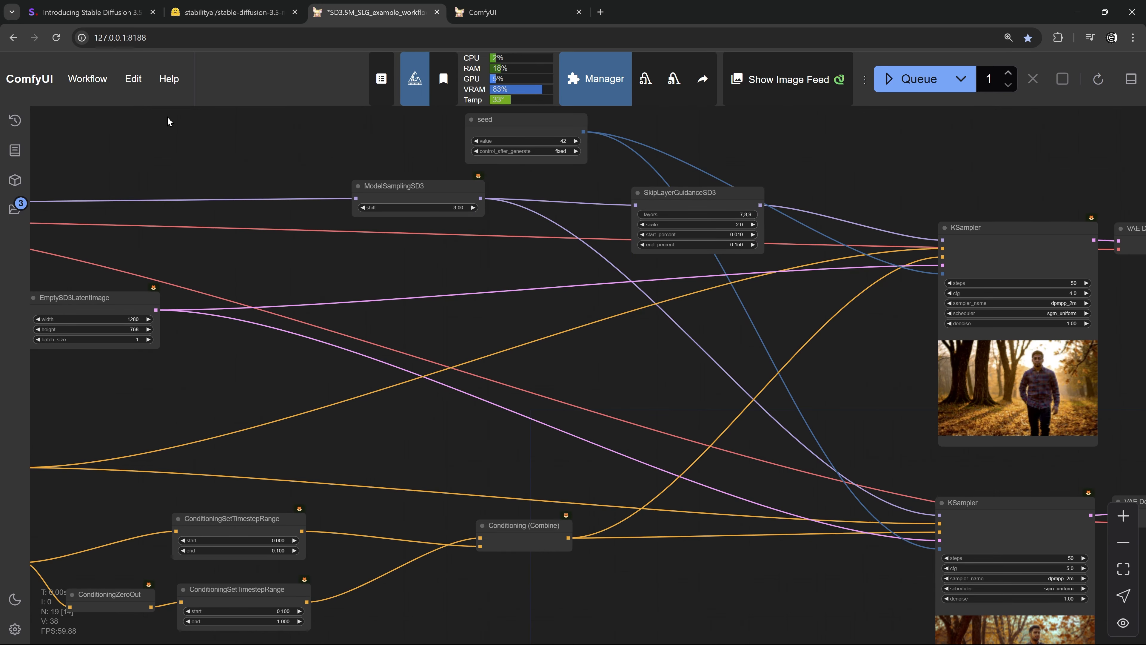
Step: Open the SD3.5L_plus_SD3.5M_upscaling example workflow
left_click(87, 79)
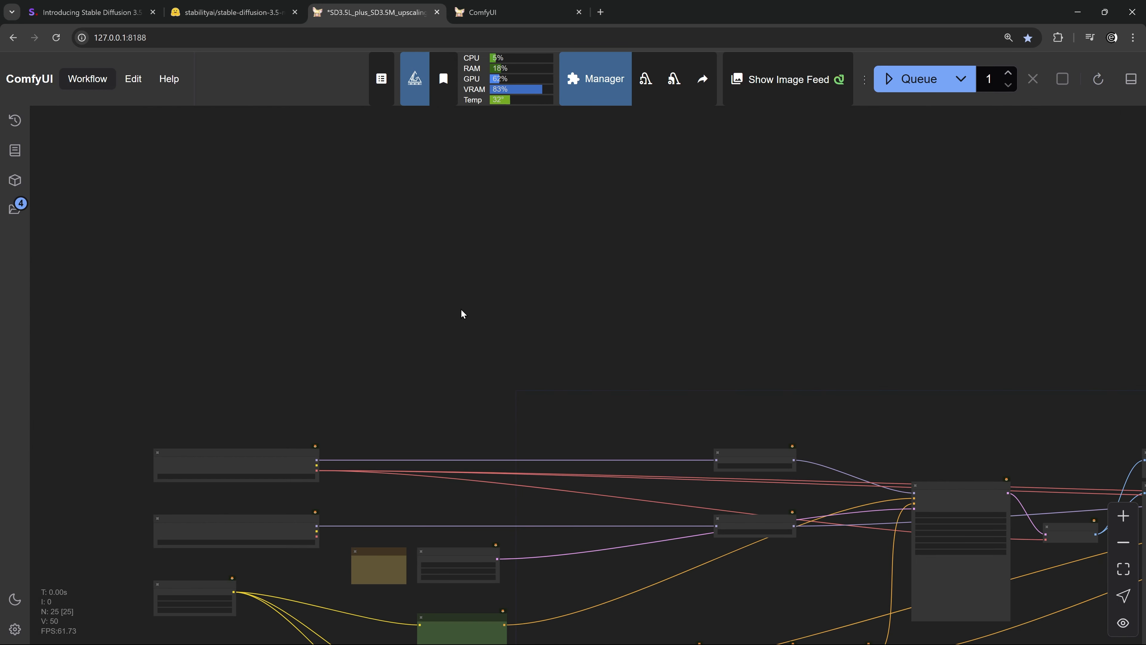
scroll(462, 310, "down", 3)
left_click_drag(461, 310, 386, 194)
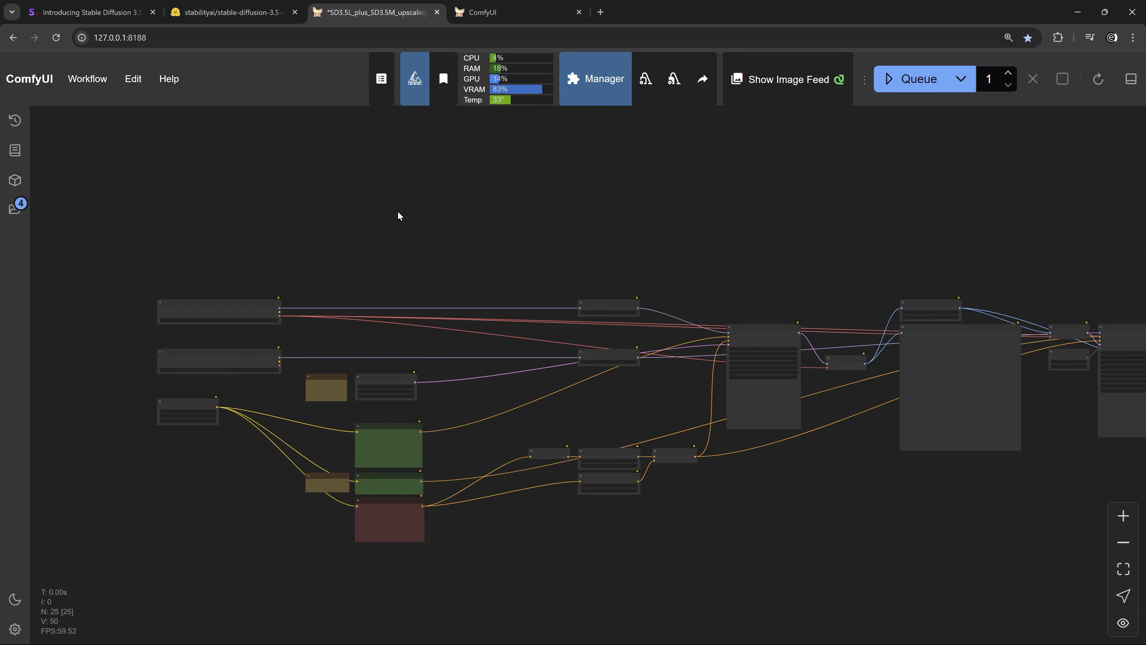
Step: Examine the first-pass nodes of the upscaling workflow, from the ModelSamplingSD3 nodes through KSampler to VAE Decode
scroll(333, 318, "up", 5)
left_click_drag(333, 318, 538, 341)
scroll(310, 312, "up", 4)
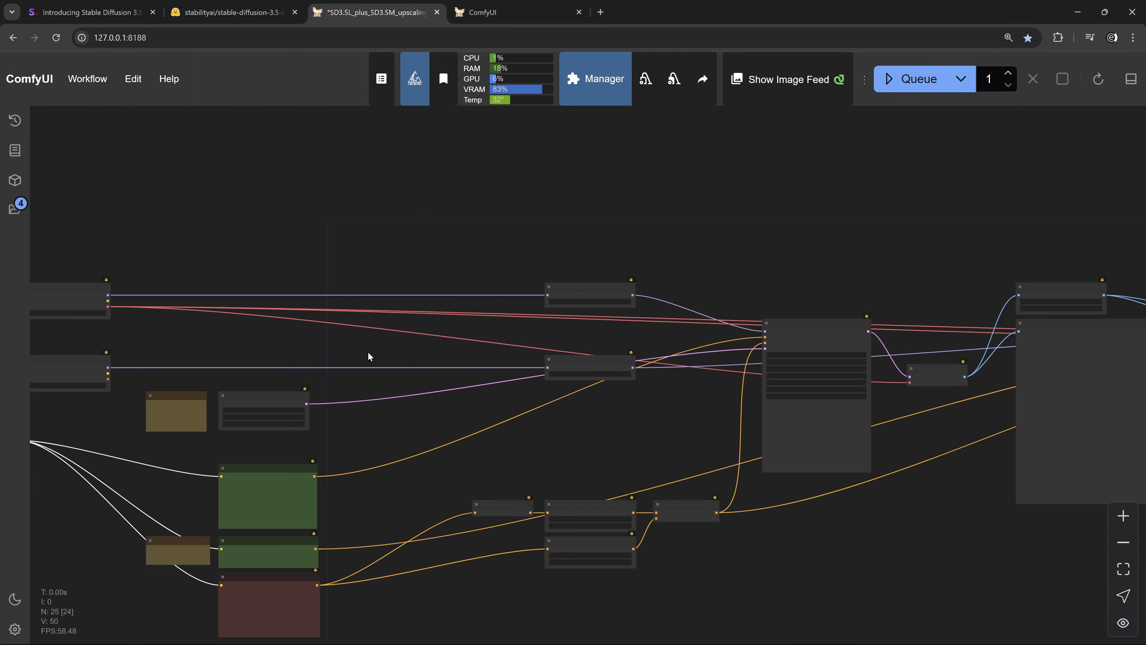
scroll(652, 361, "up", 2)
scroll(650, 352, "up", 6)
left_click_drag(673, 353, 406, 379)
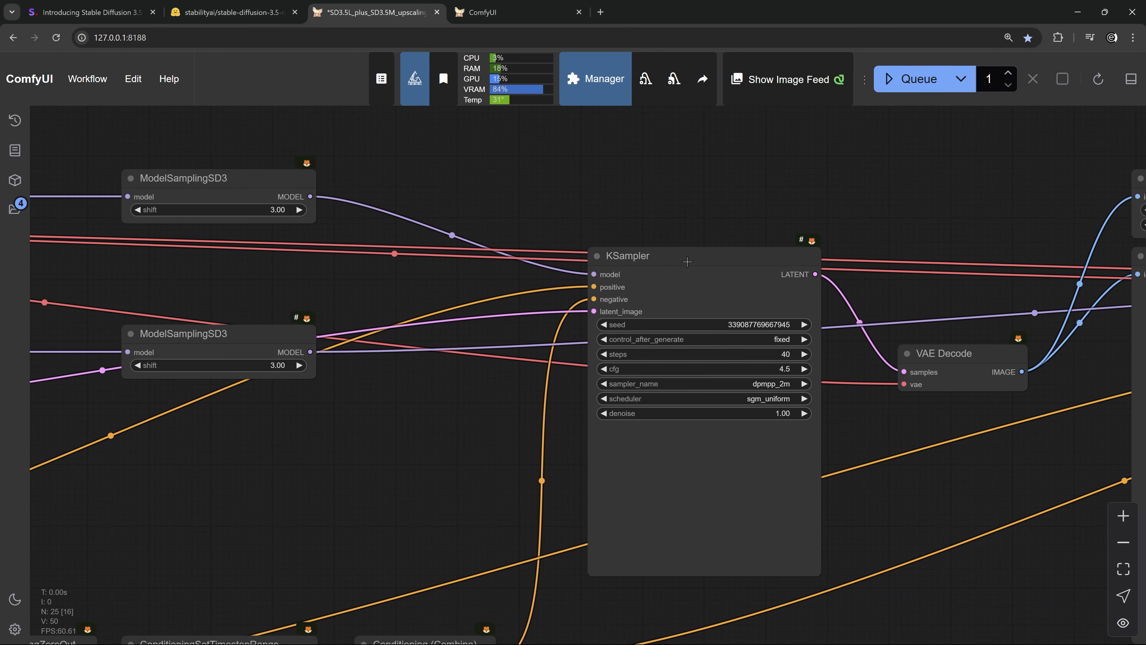
left_click_drag(989, 469, 476, 440)
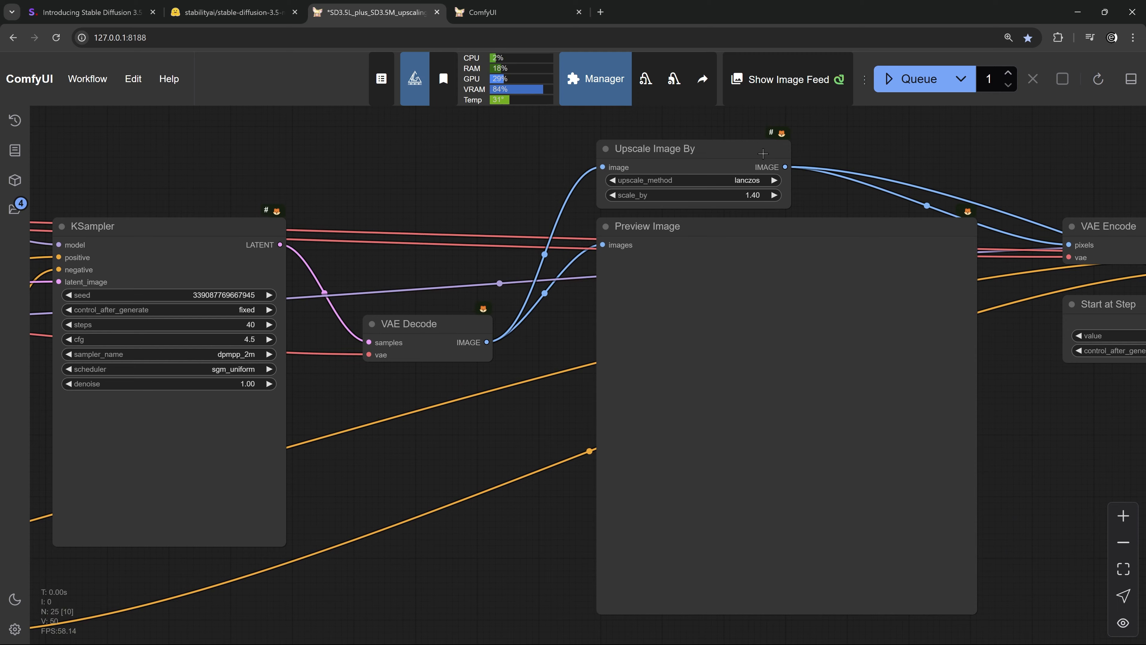
Step: Examine the Upscale Image By, VAE Encode, Start at Step and KSampler (Advanced) nodes of the second pass
left_click_drag(809, 243, 753, 333)
left_click(700, 248)
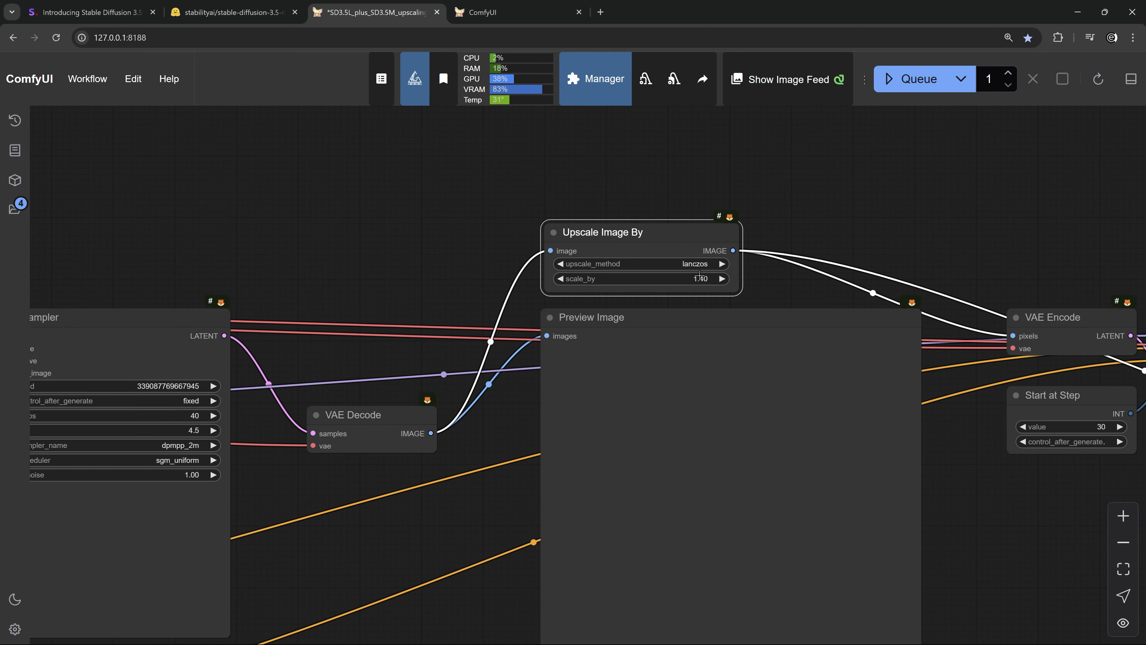
scroll(698, 271, "up", 3)
scroll(700, 264, "down", 7)
left_click_drag(1077, 294, 667, 262)
scroll(678, 263, "up", 3)
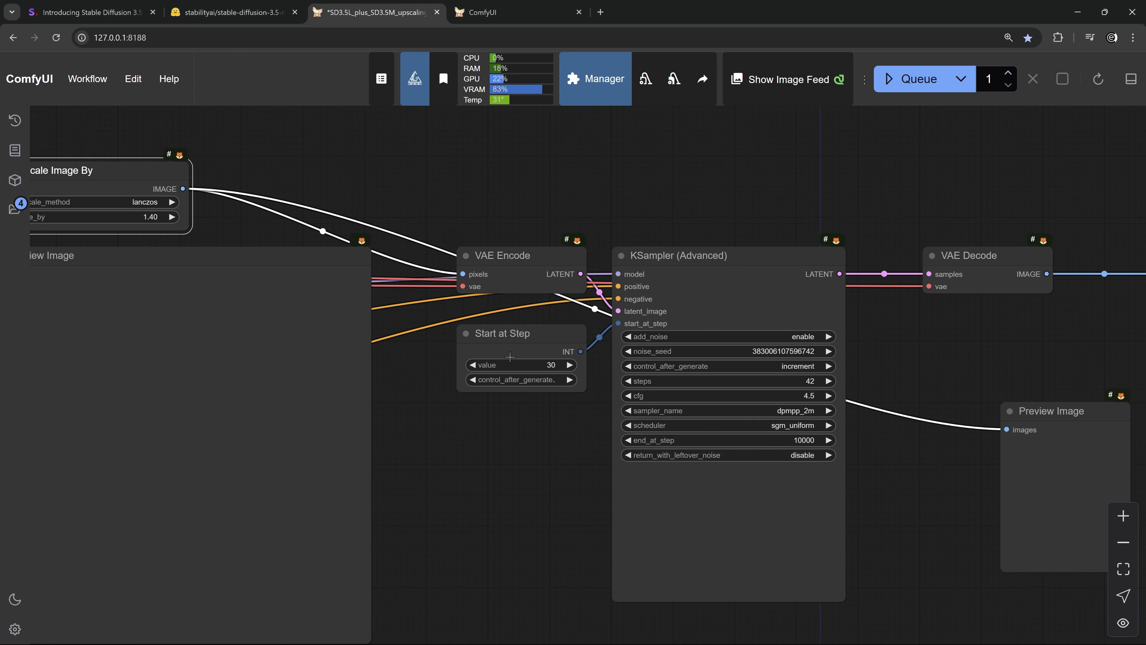
scroll(510, 357, "up", 3)
left_click(528, 312)
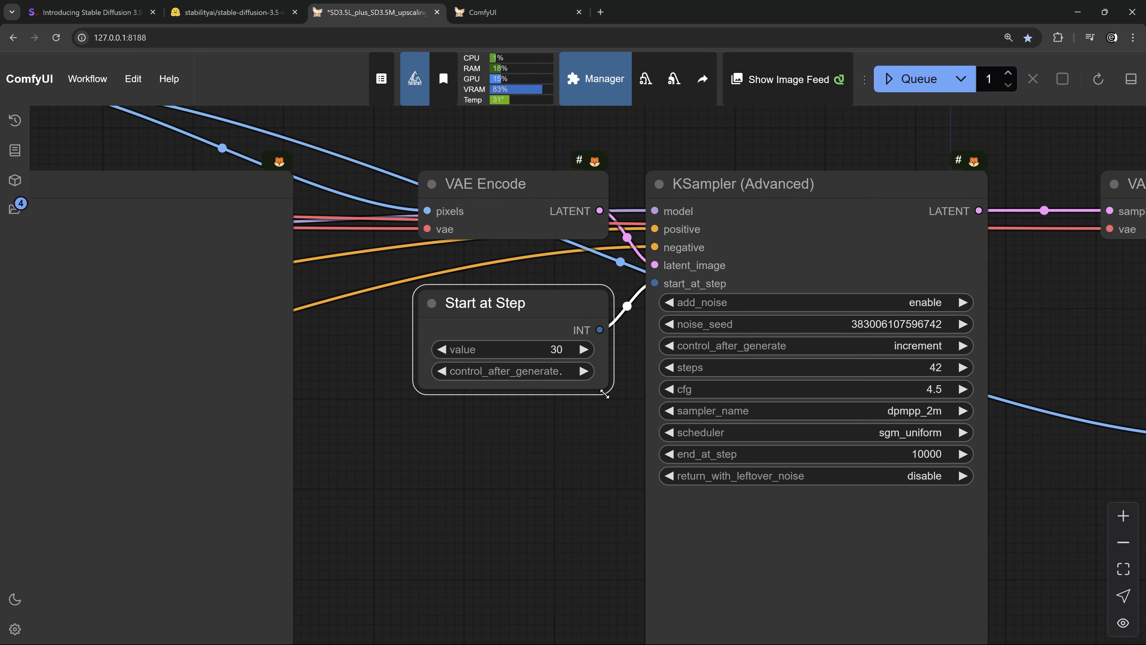
scroll(605, 395, "down", 5)
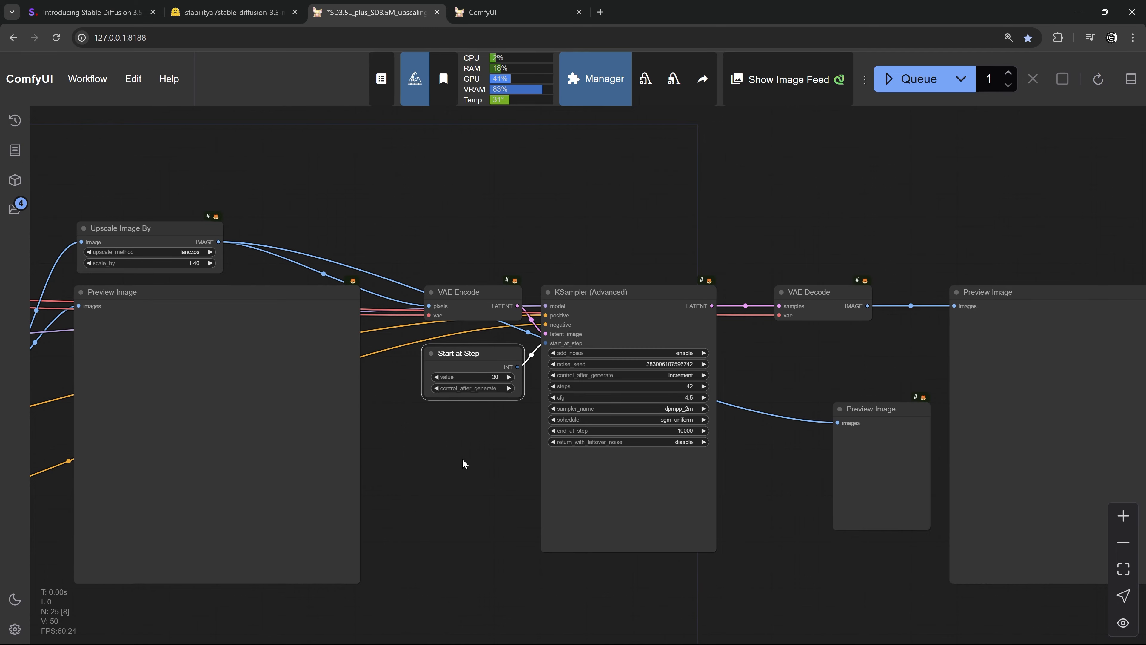
Step: Add a SkipLayerGuidanceSD3 node in the free area between the upper ModelSamplingSD3 node and the first KSampler
left_click_drag(478, 464, 902, 405)
scroll(484, 271, "up", 5)
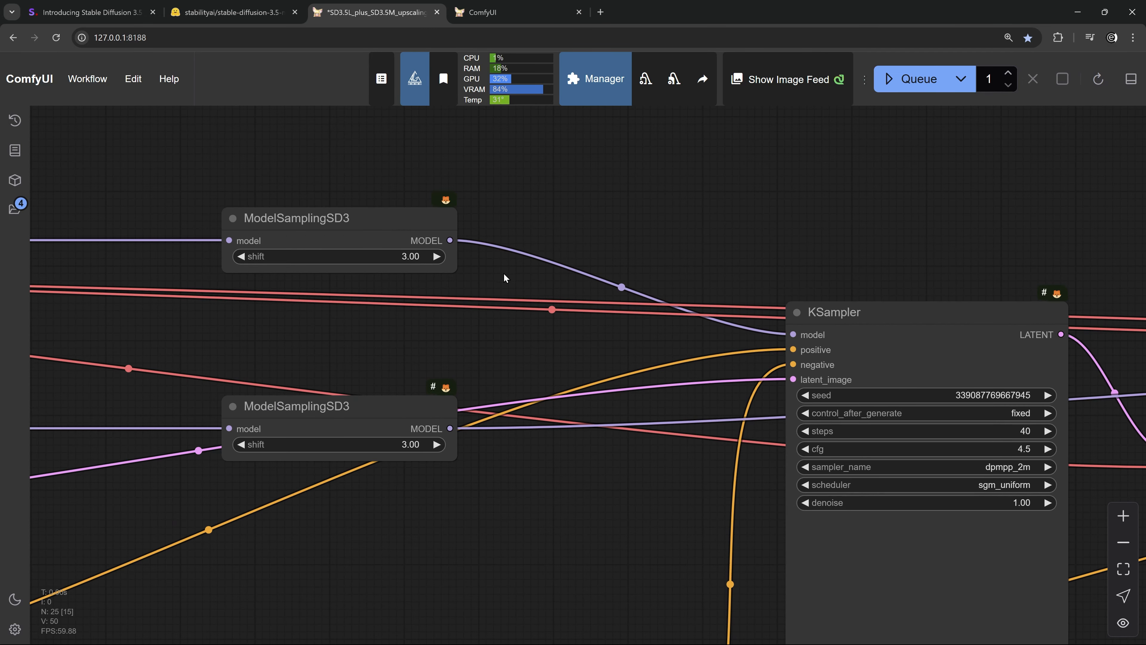
scroll(541, 253, "down", 2)
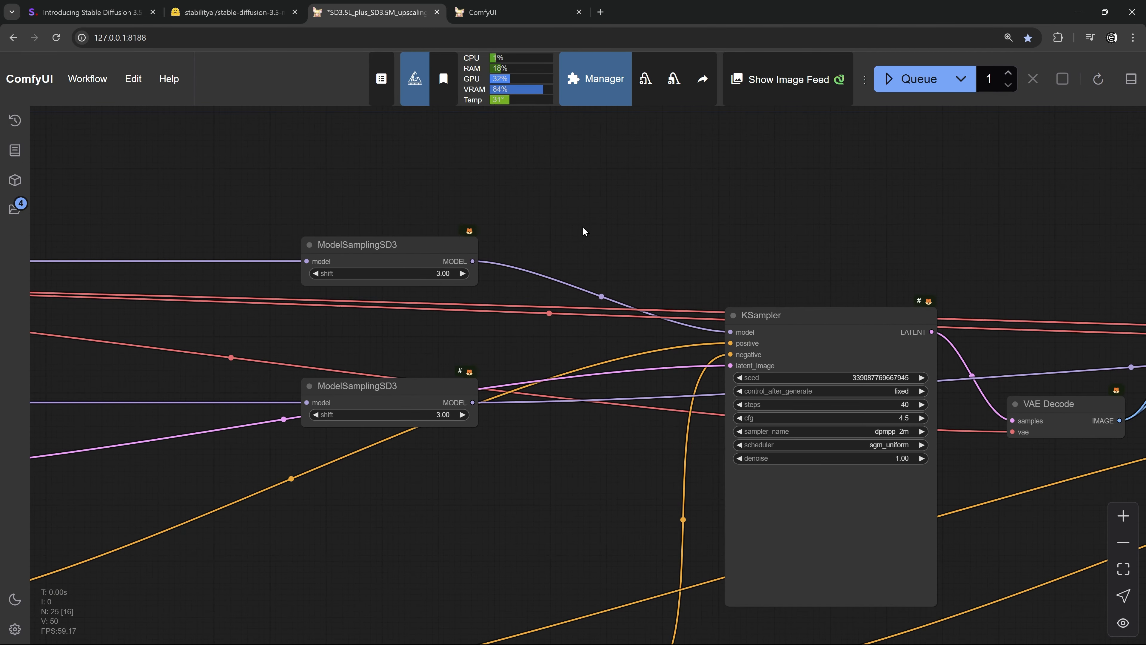
double_click(556, 237)
type("ski")
key("Return")
scroll(632, 339, "up", 2)
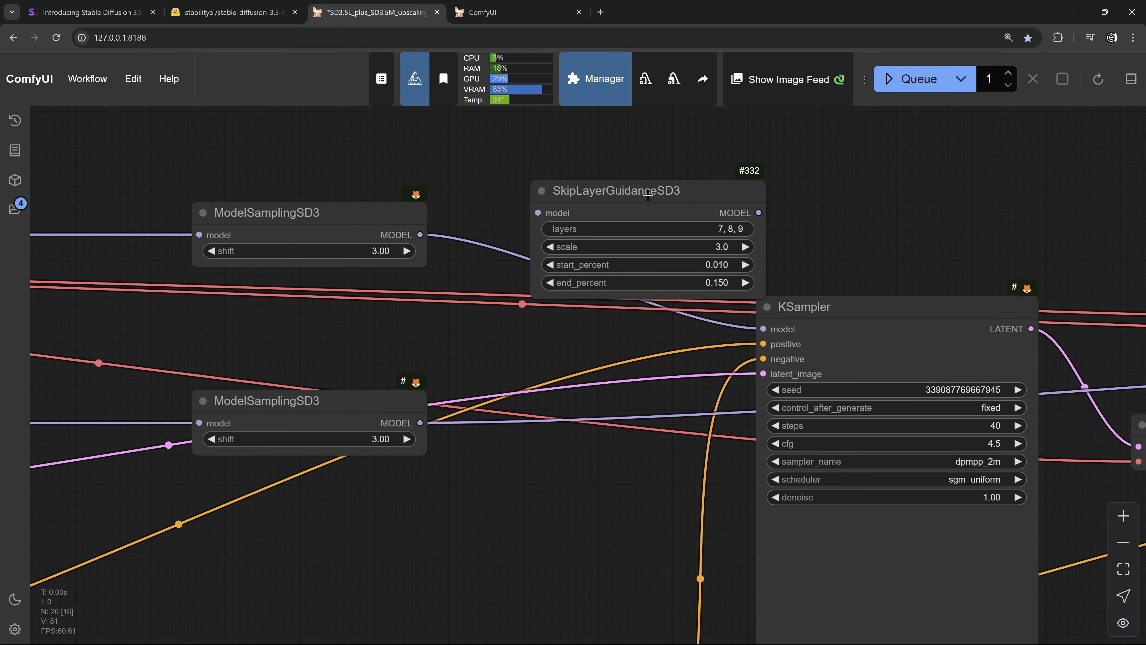
Step: Move the new SkipLayerGuidanceSD3 node over near the Load Checkpoint node that loads sd3.5_medium.safetensors
left_click_drag(648, 195, 544, 543)
left_click_drag(619, 360, 619, 240)
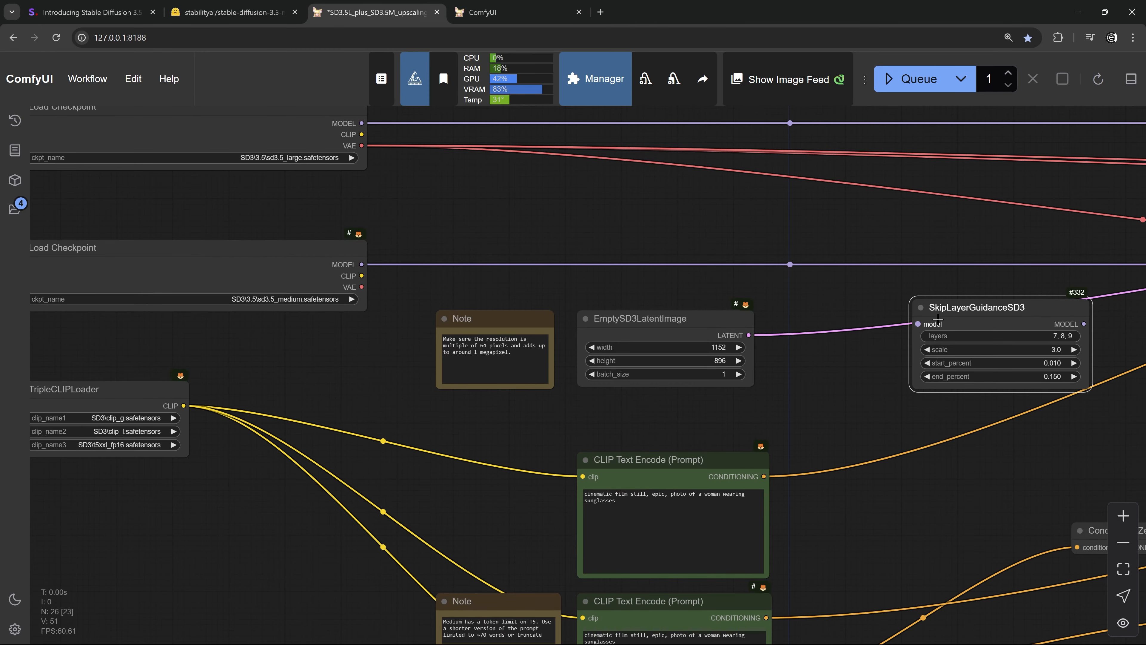
left_click_drag(938, 319, 523, 201)
Step: Wire SkipLayerGuidanceSD3 between the sd3.5_medium checkpoint's model output and the lower ModelSamplingSD3 node's model input
left_click_drag(362, 264, 504, 207)
left_click_drag(731, 226, 858, 305)
scroll(440, 268, "down", 2)
left_click_drag(381, 244, 673, 290)
left_click_drag(860, 383, 606, 369)
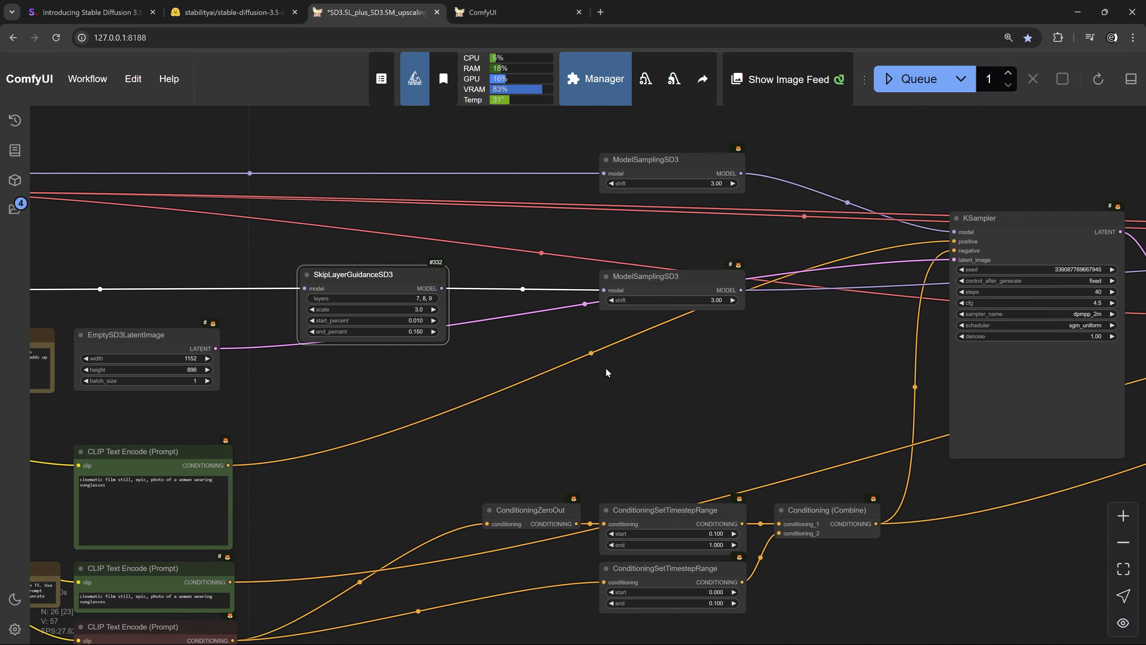
Step: Check the modified upscaling workflow's prompts and connections, and queue it to generate the images
scroll(605, 368, "down", 4)
left_click_drag(701, 366, 901, 340)
scroll(627, 391, "up", 6)
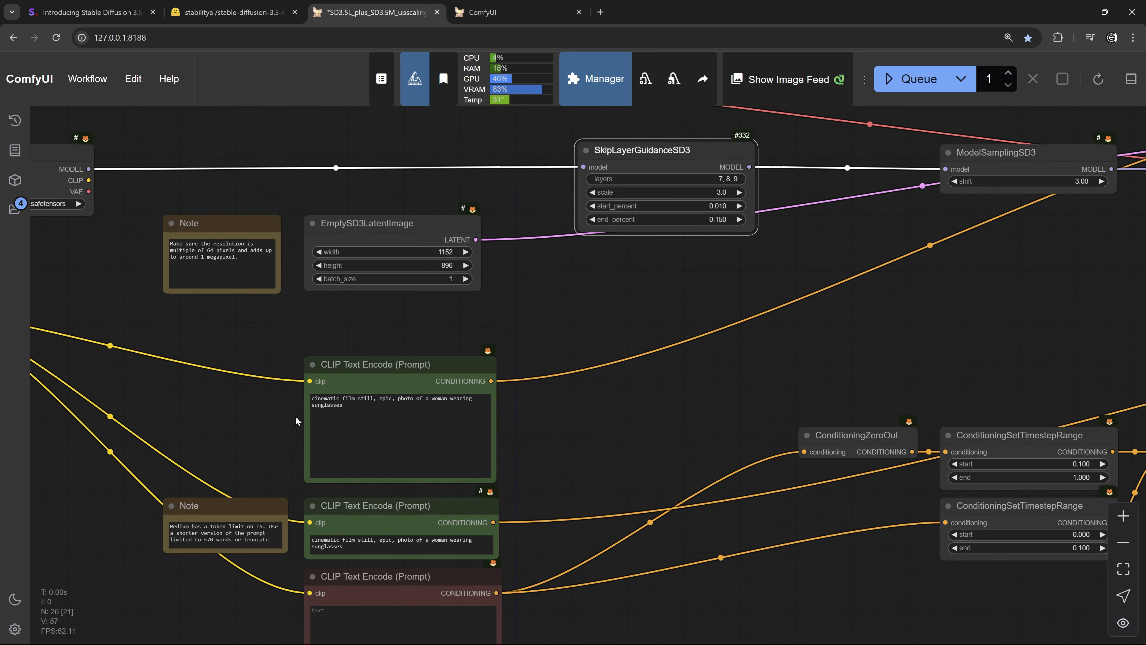
left_click_drag(355, 412, 295, 400)
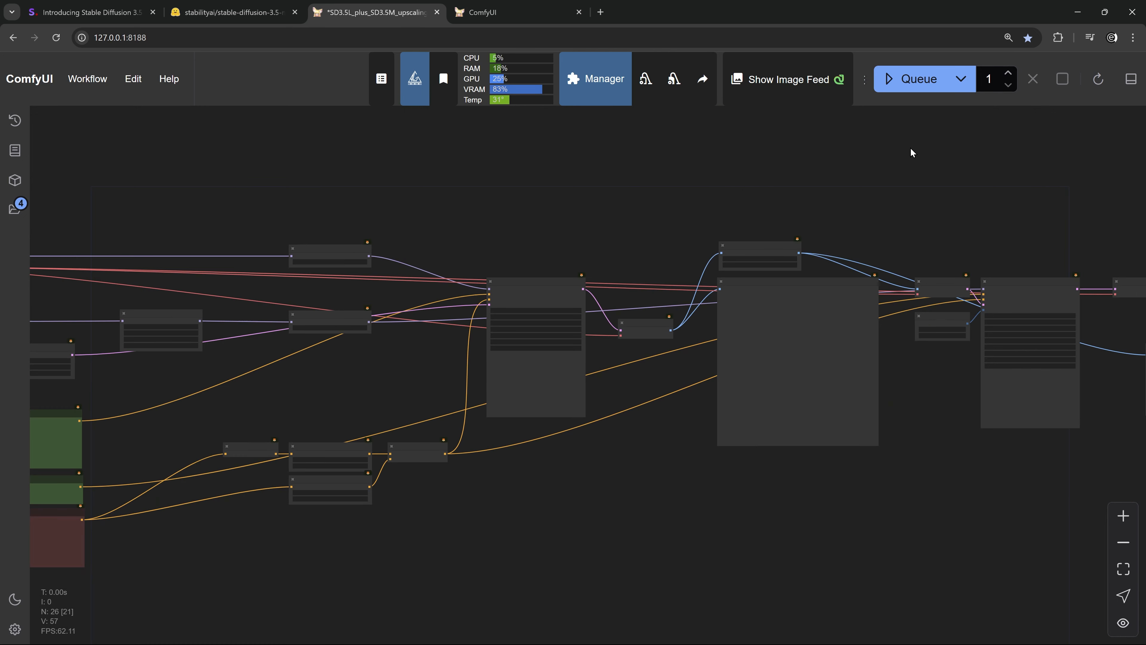
left_click(916, 79)
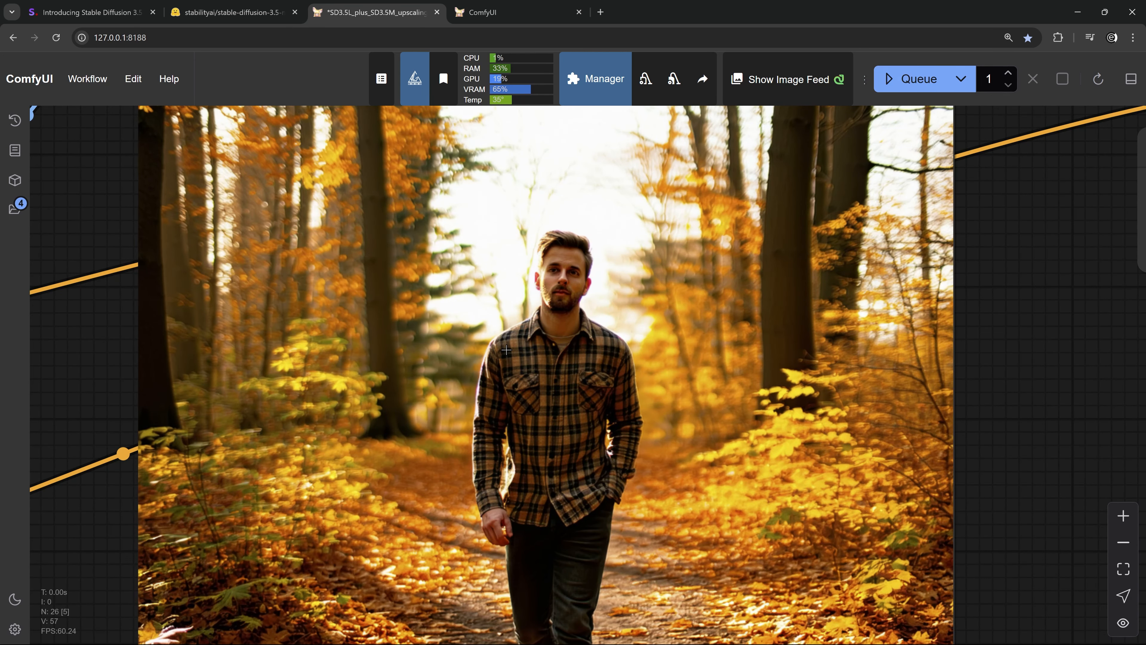
Step: Compare the intermediate preview of the man in the autumn forest with the final upscaled Preview Image, examining its hand, shirt and foliage detail
scroll(569, 315, "down", 7)
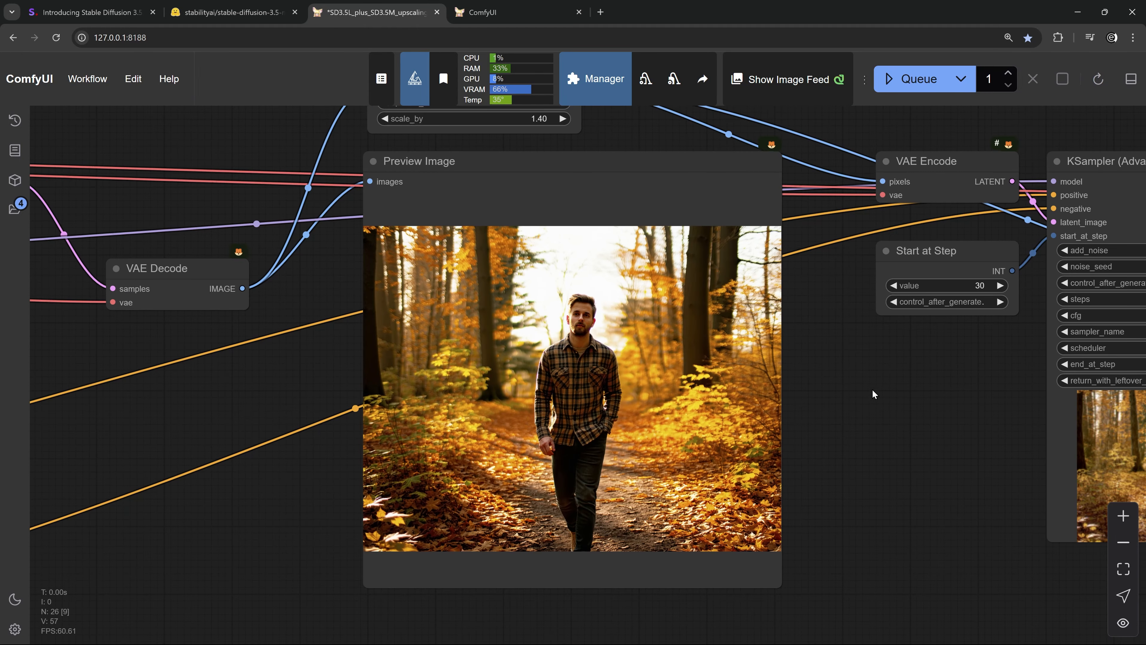
left_click_drag(874, 392, 585, 378)
left_click_drag(584, 378, 504, 426)
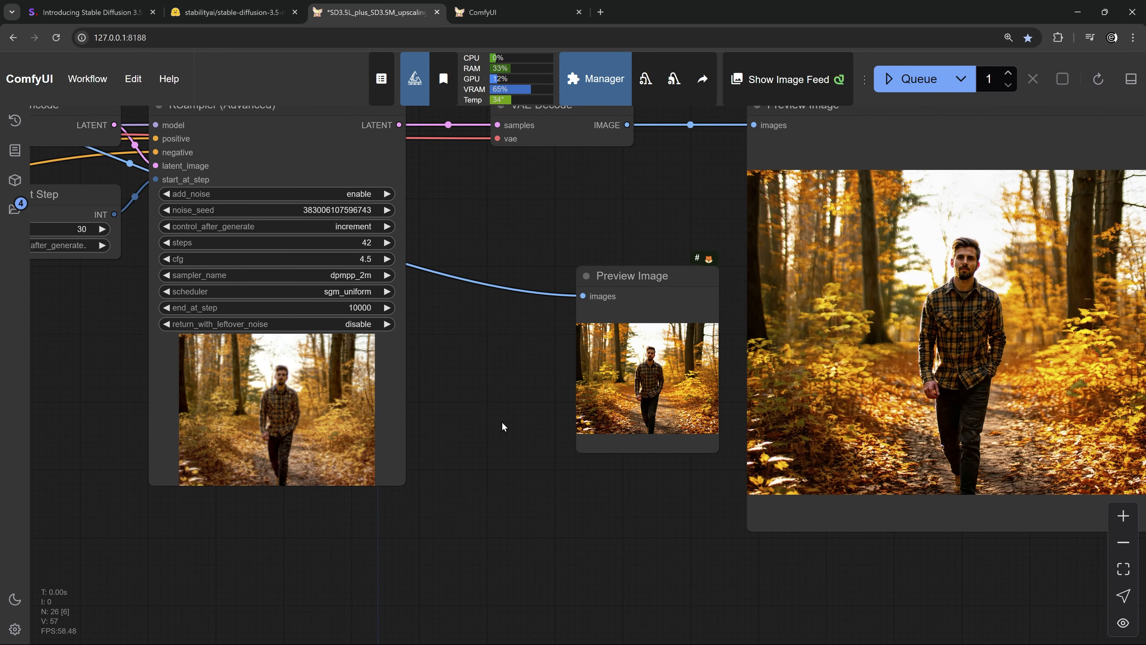
left_click_drag(483, 422, 169, 432)
scroll(681, 367, "up", 3)
scroll(681, 367, "up", 10)
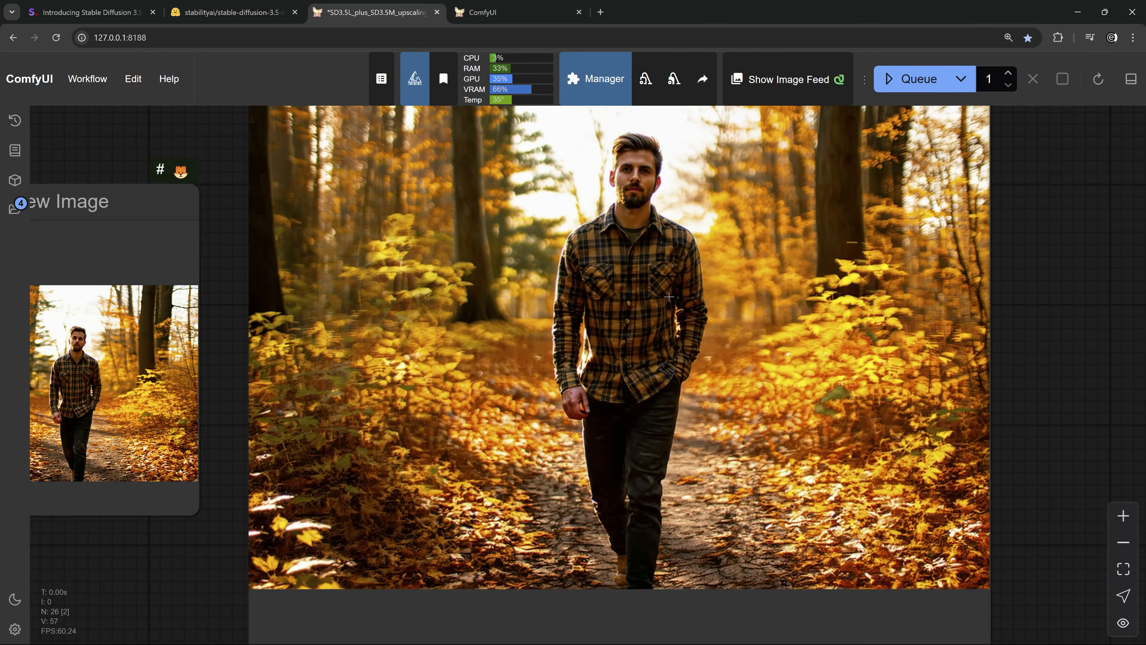
scroll(654, 346, "down", 8)
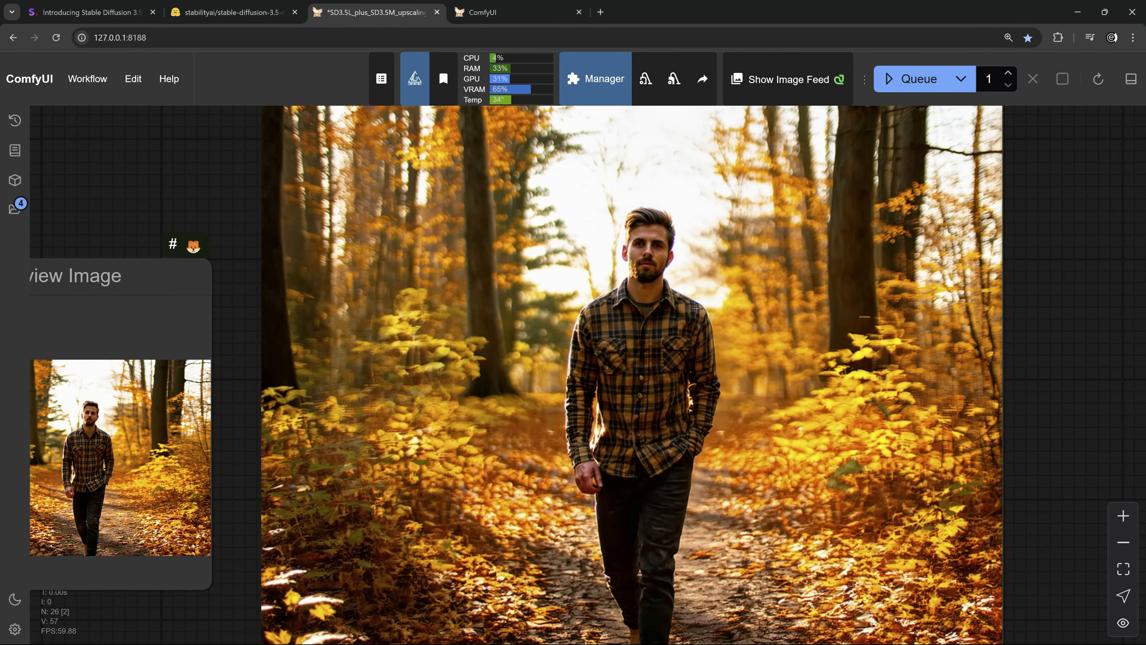
scroll(694, 309, "down", 1)
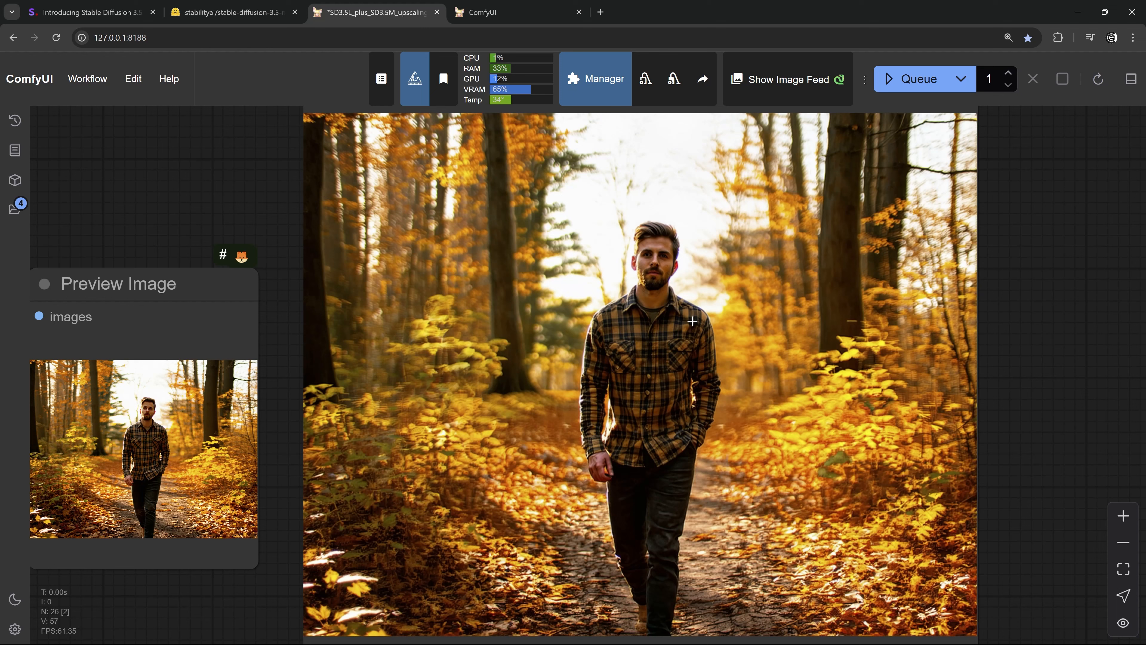
scroll(633, 441, "up", 12)
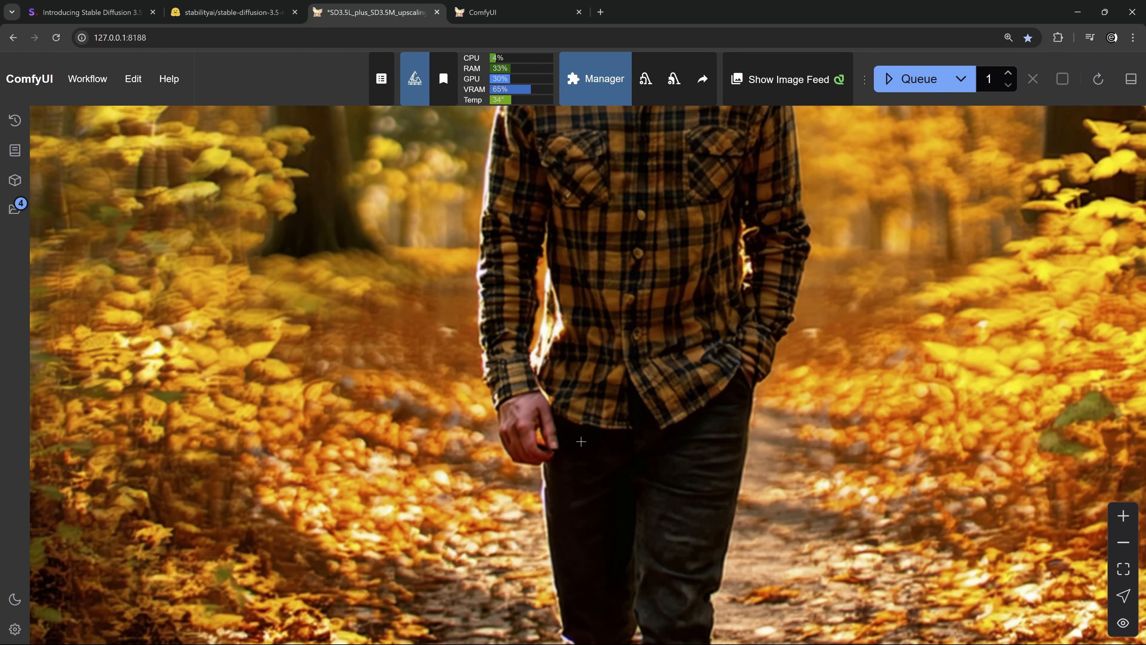
scroll(507, 361, "down", 5)
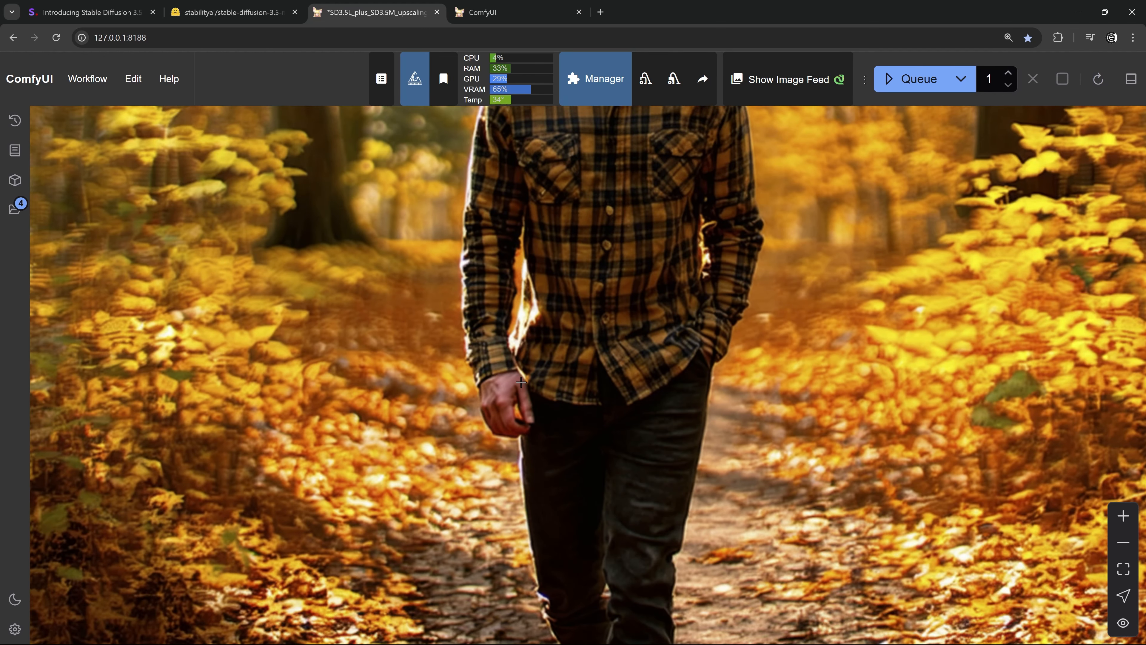
scroll(514, 382, "down", 3)
scroll(536, 385, "down", 7)
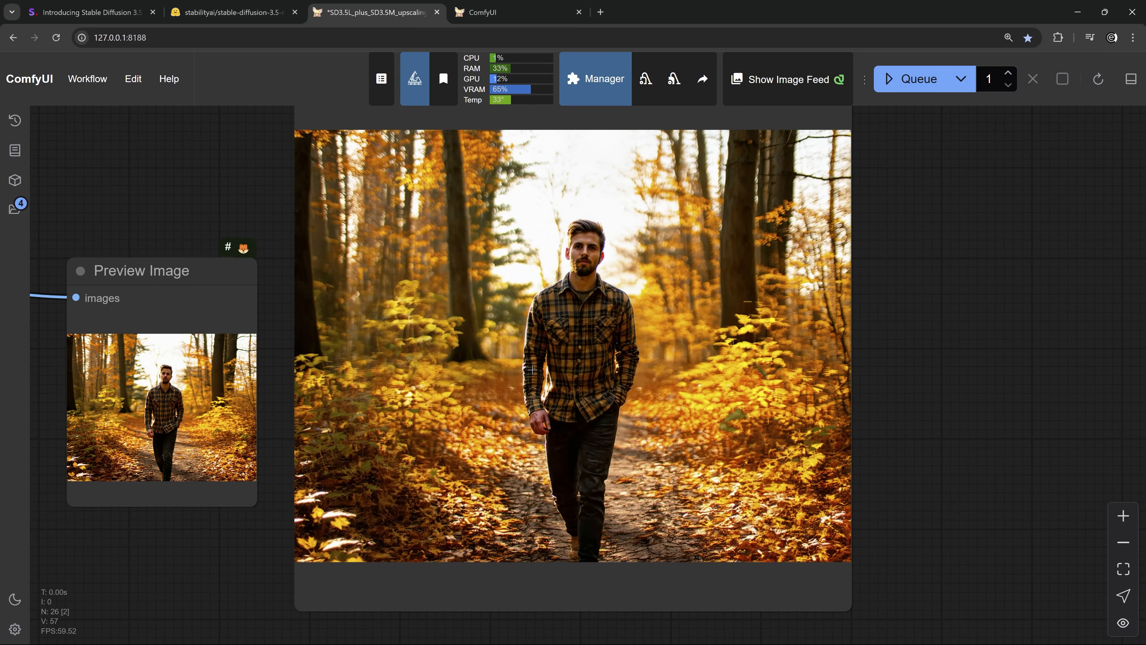
scroll(532, 368, "up", 1)
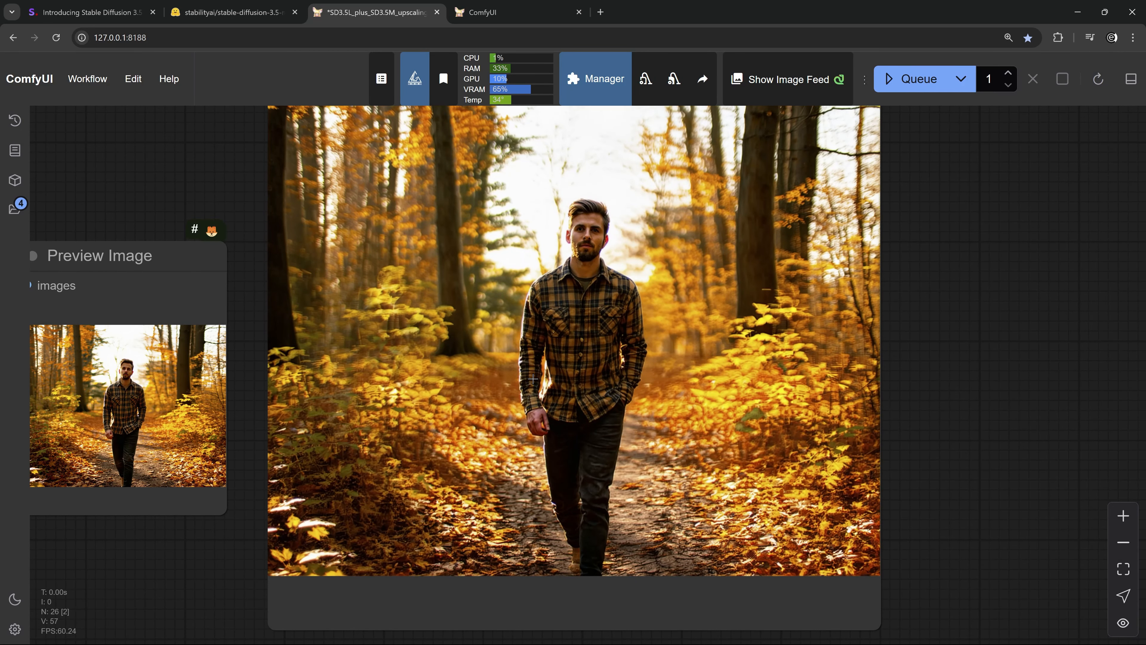